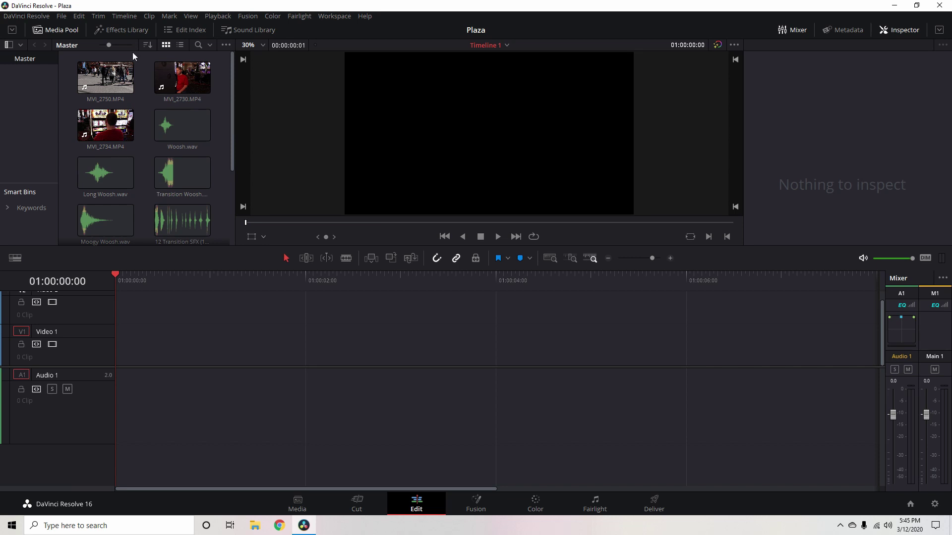
Load MVI_2750.MP4 from the Media Pool into the source viewer
left_click(62, 17)
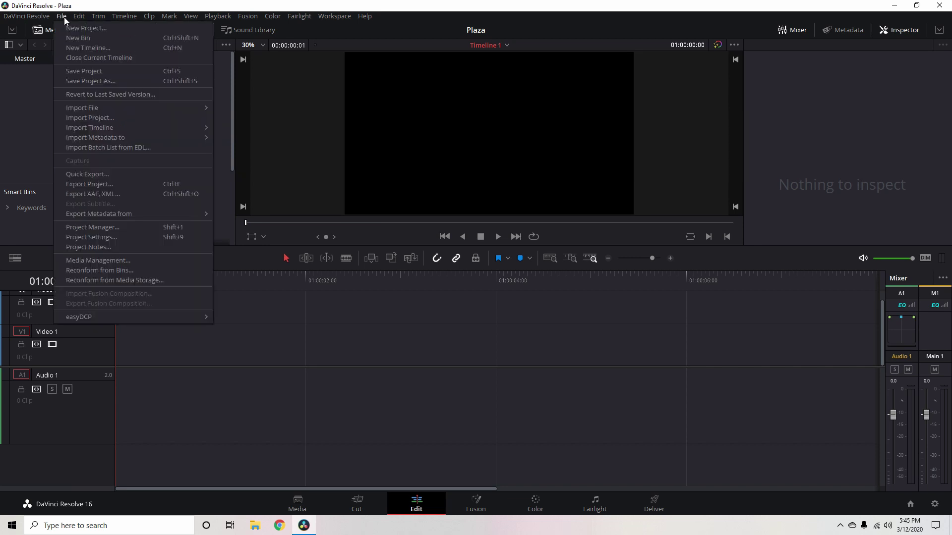
left_click(64, 17)
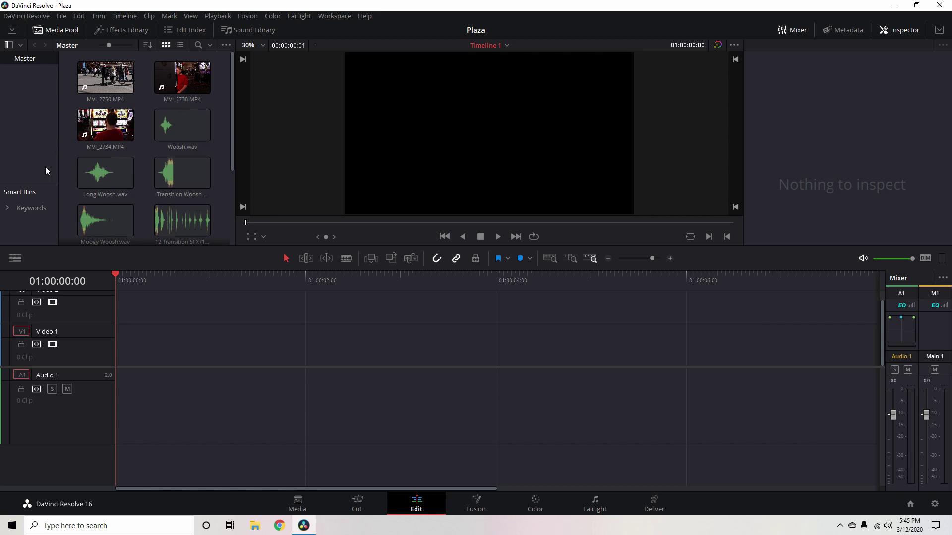
double_click(104, 83)
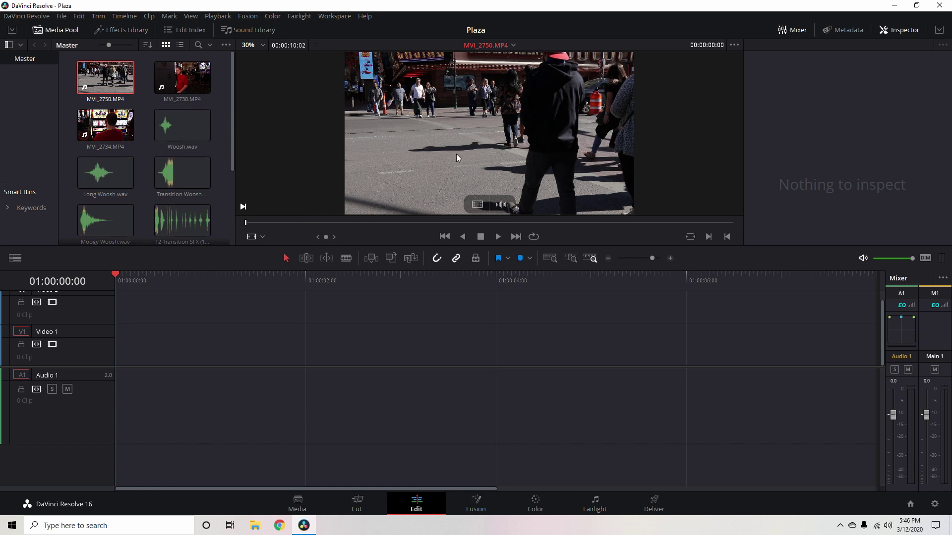
Play a stretch of the street footage, stop, and scrub back to the first frame
left_click(497, 237)
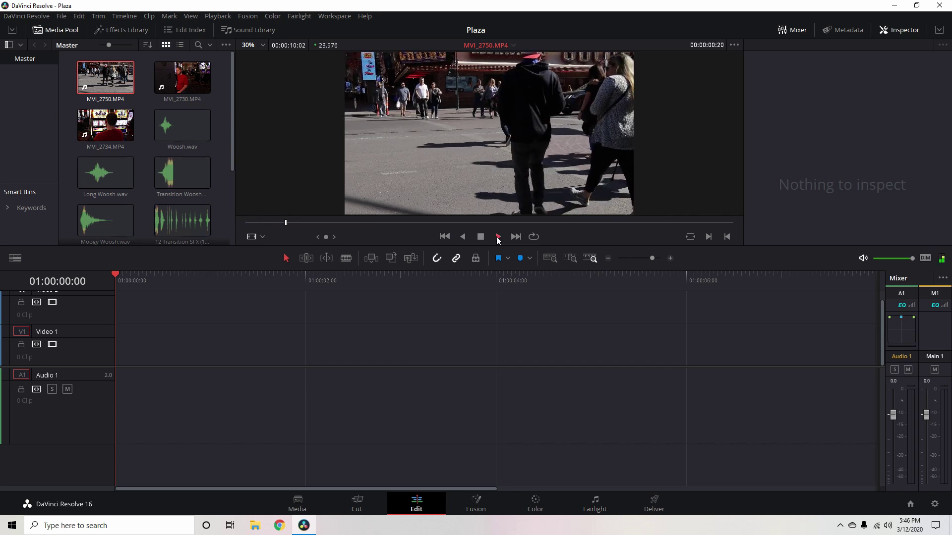
left_click(480, 238)
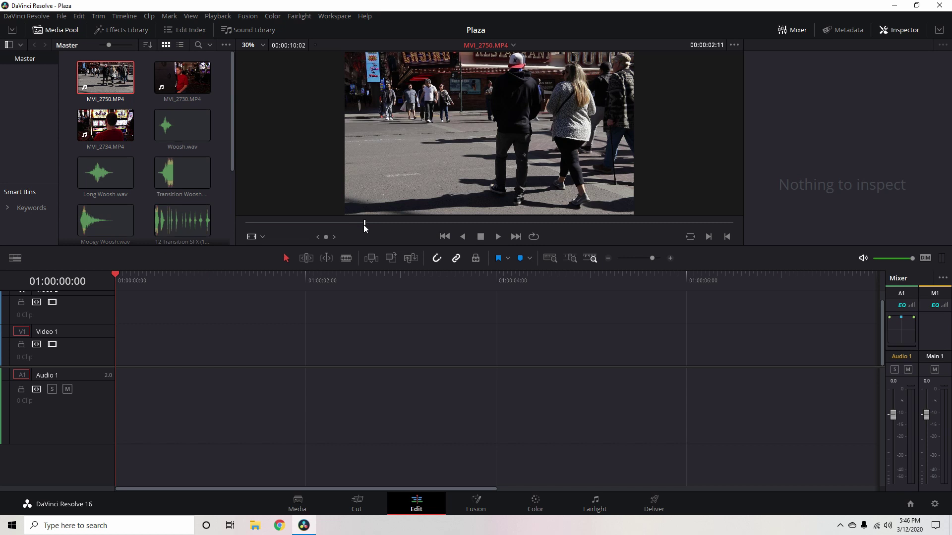
left_click_drag(364, 225, 233, 228)
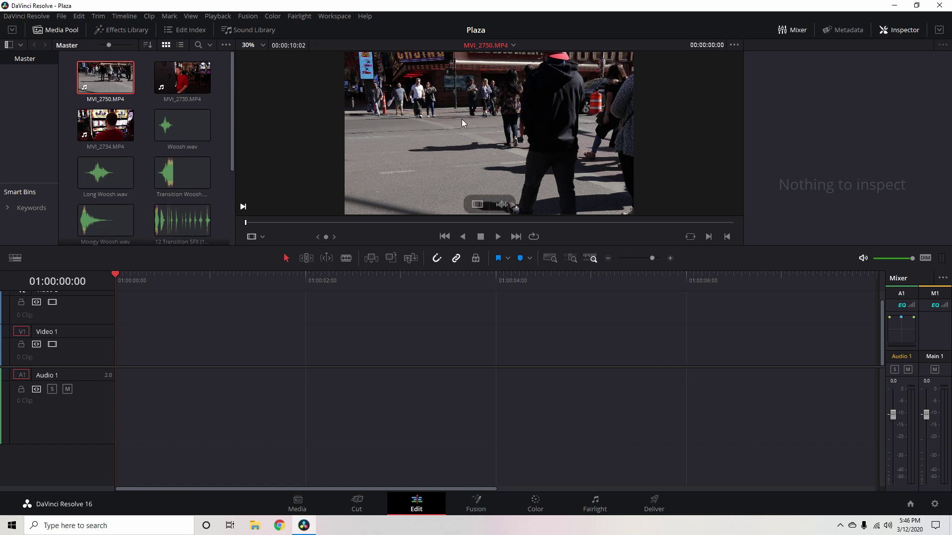
In MVI_2750.MP4's Clip Attributes, try 59.94 fps, then confirm the video frame rate at 23.976
right_click(104, 82)
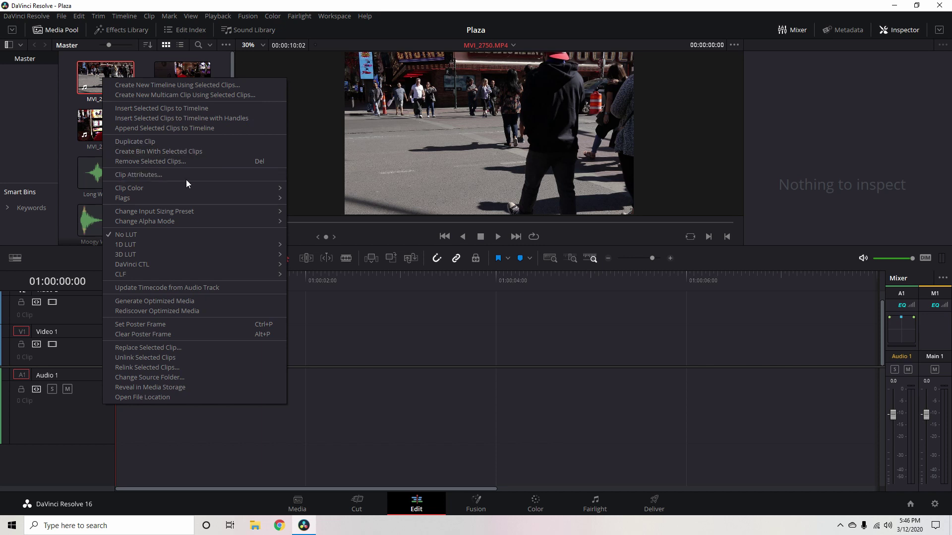
left_click(148, 174)
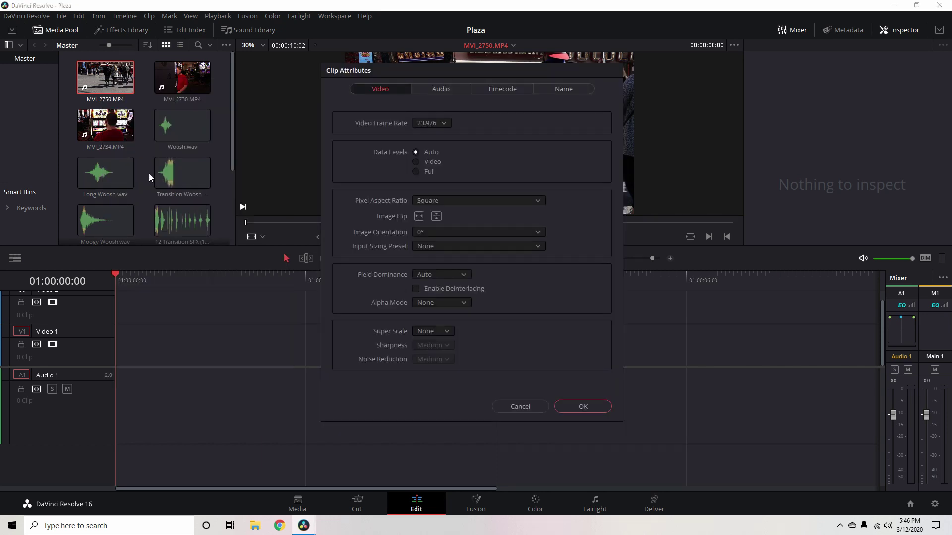
left_click(443, 123)
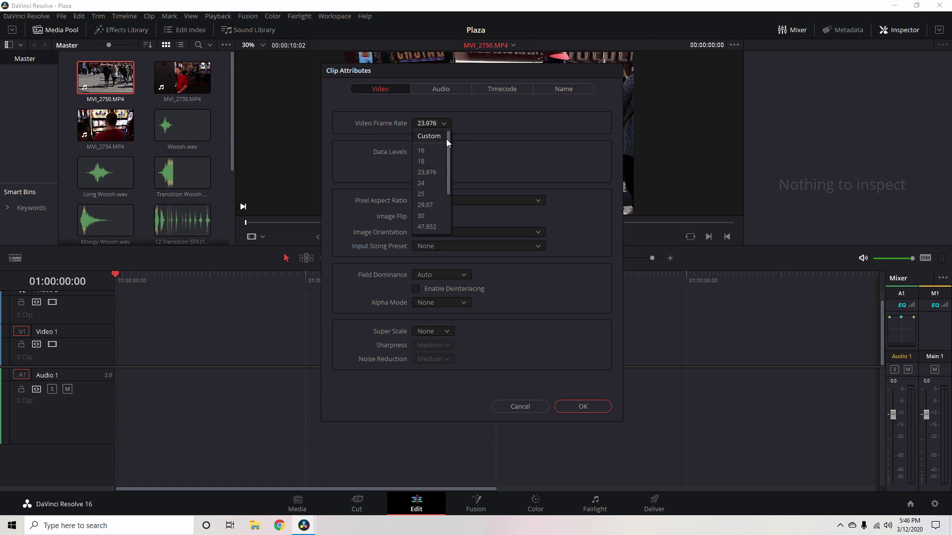
scroll(451, 198, "down", 2)
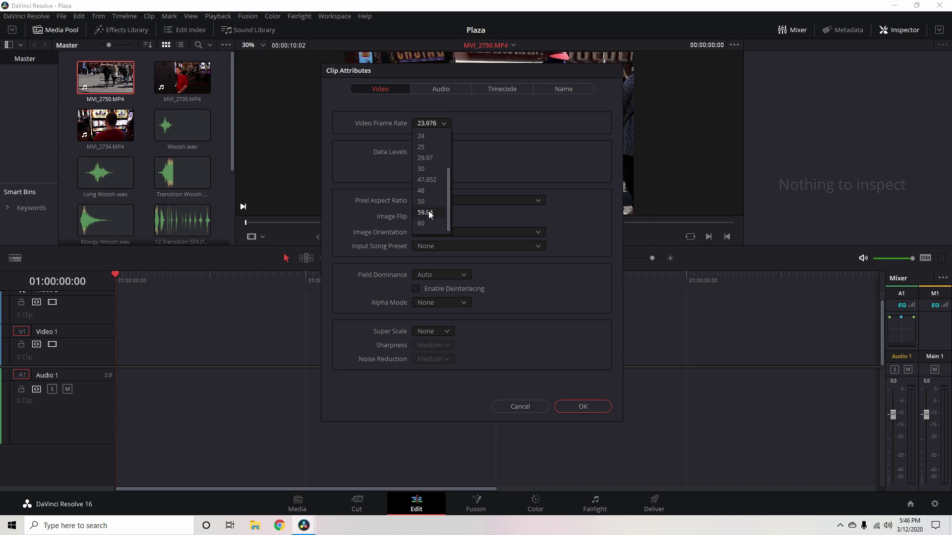
left_click(425, 213)
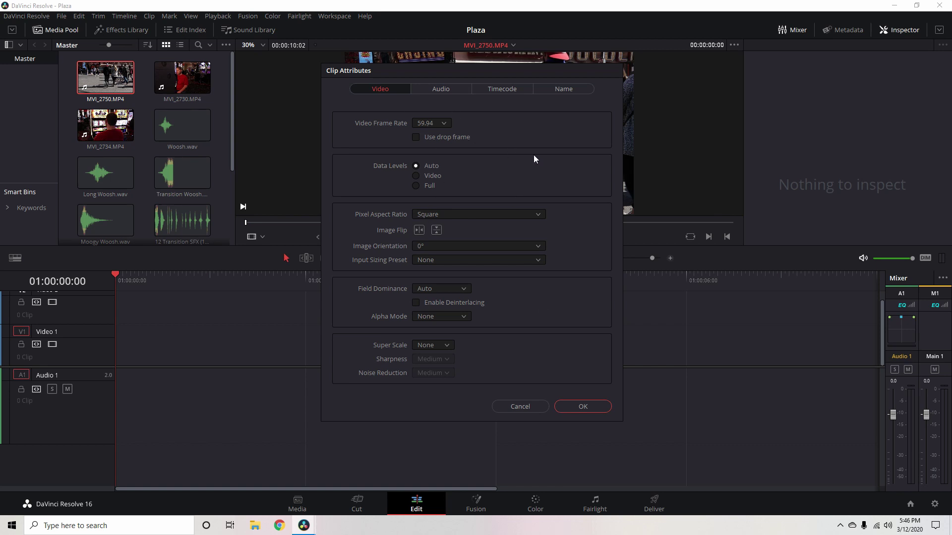
left_click(445, 123)
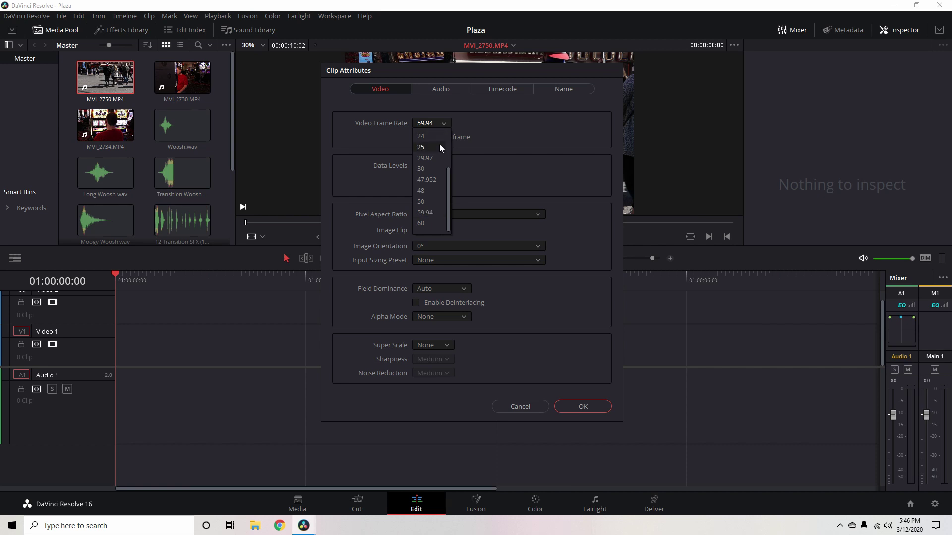
scroll(439, 142, "up", 2)
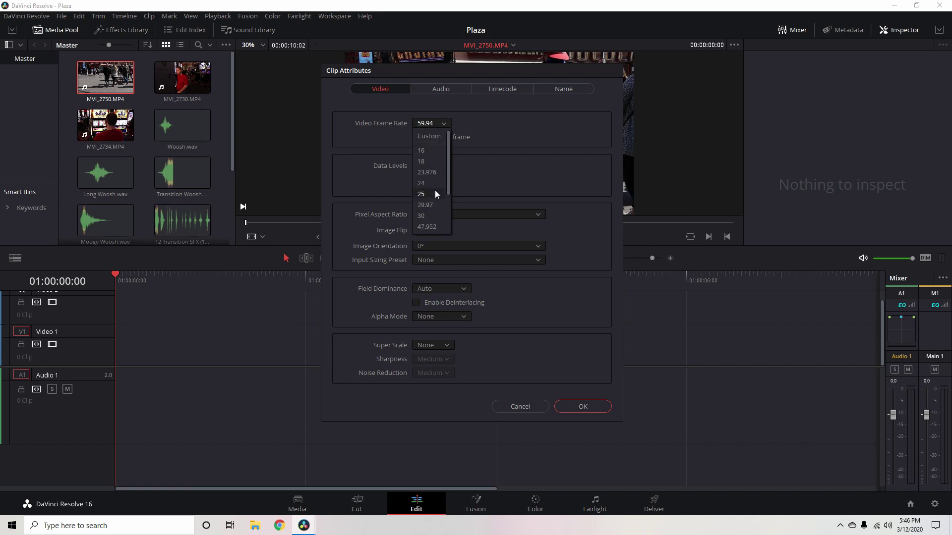
left_click(430, 172)
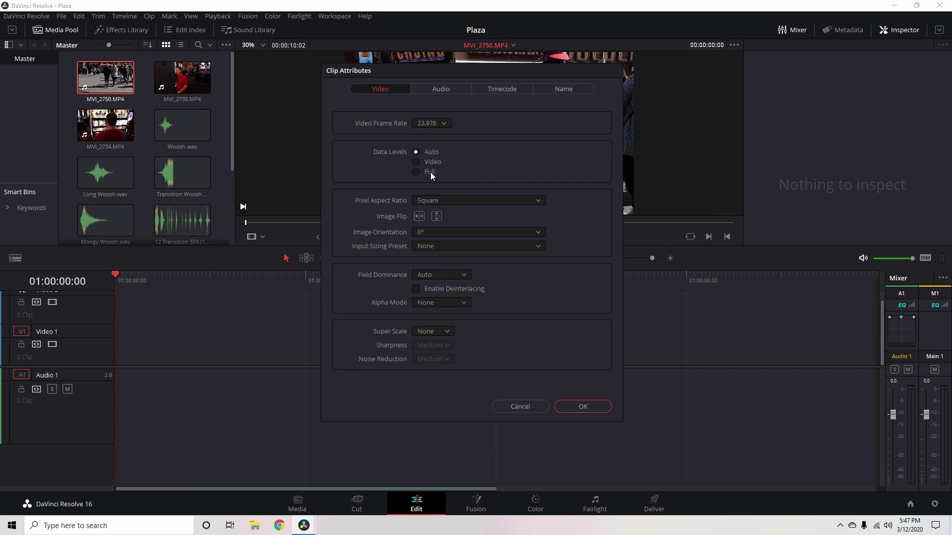
left_click(572, 409)
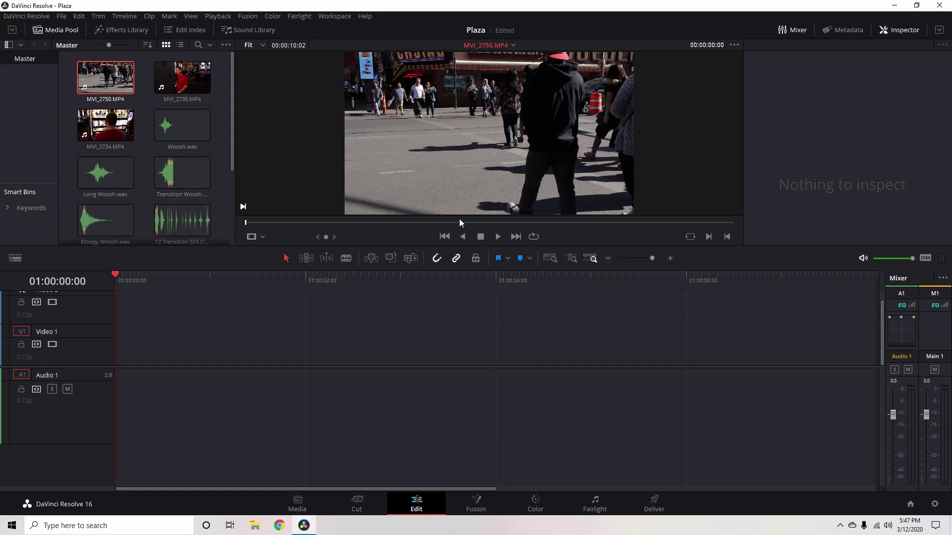
Place only MVI_2750.MP4's video on Video 1, play to 01:00:02:10, and select the clip
left_click_drag(476, 204, 124, 350)
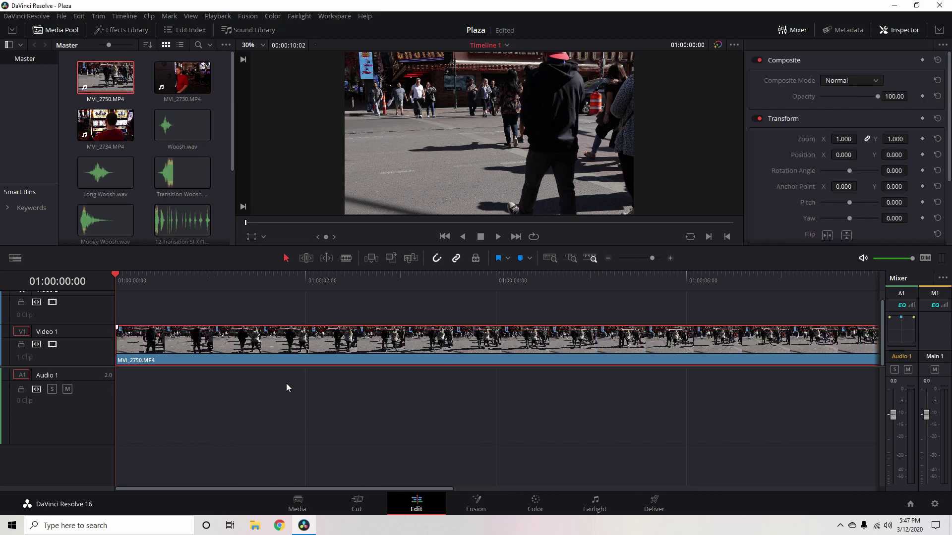
left_click(293, 410)
mouse_move(119, 277)
left_mouse_down()
mouse_move(213, 304)
mouse_move(116, 289)
left_mouse_up()
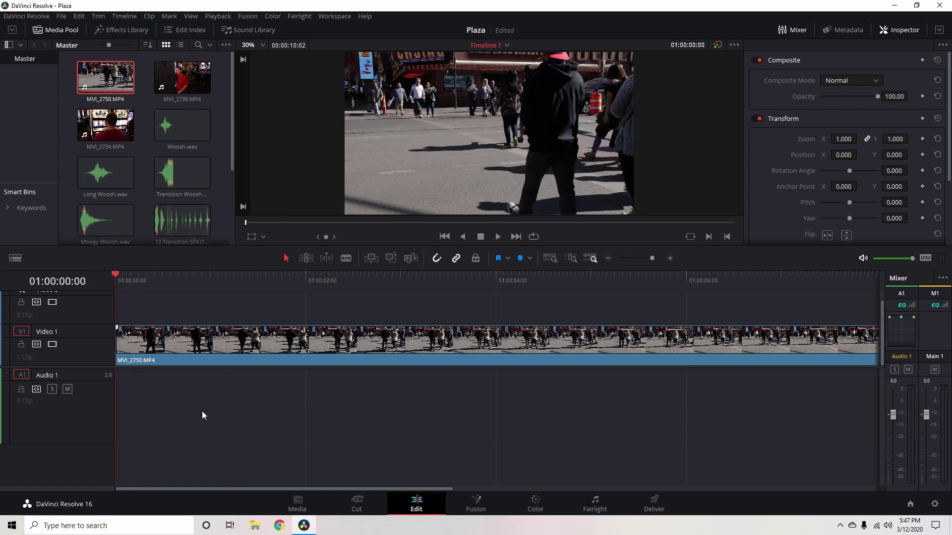
key("space")
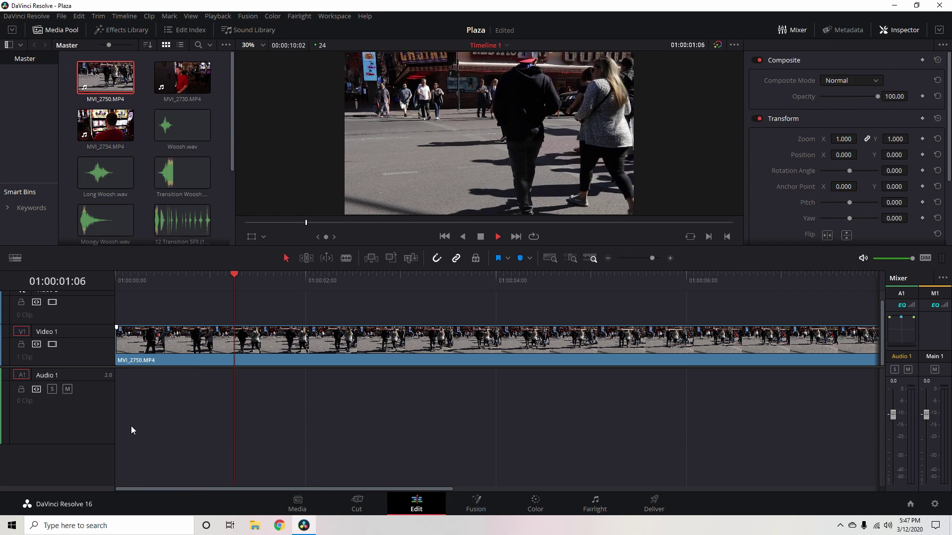
key("space")
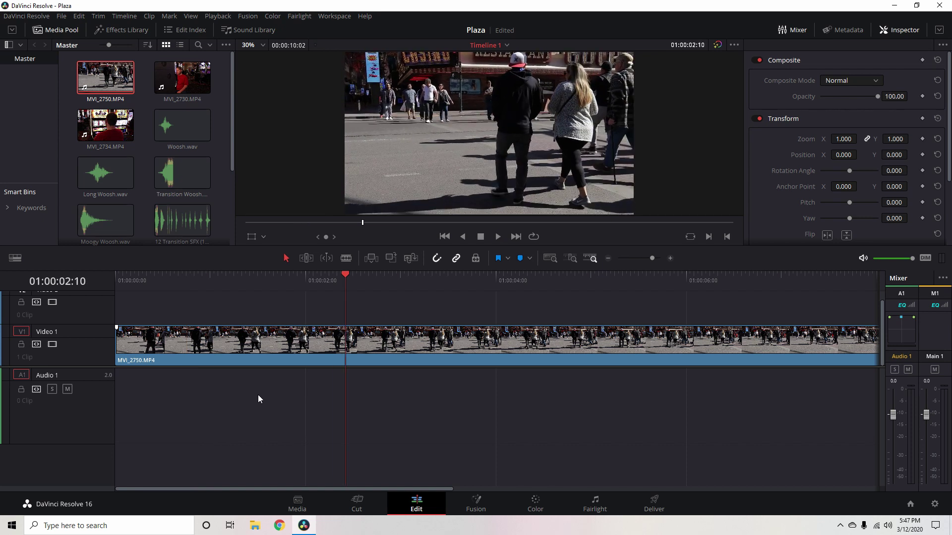
left_click(396, 348)
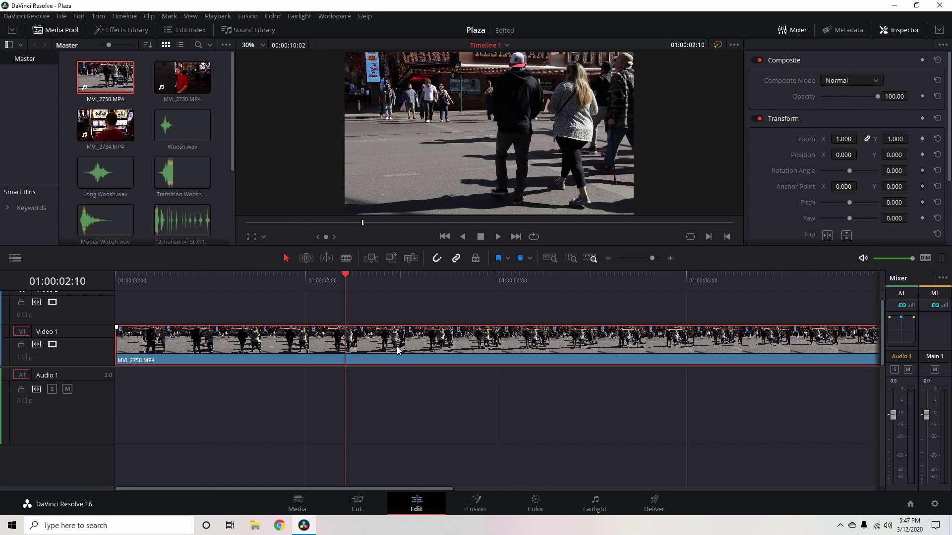
Split the Video 1 clip with Ctrl+B at 01:00:02:10, then again at 01:00:04:10
key("ctrl+b")
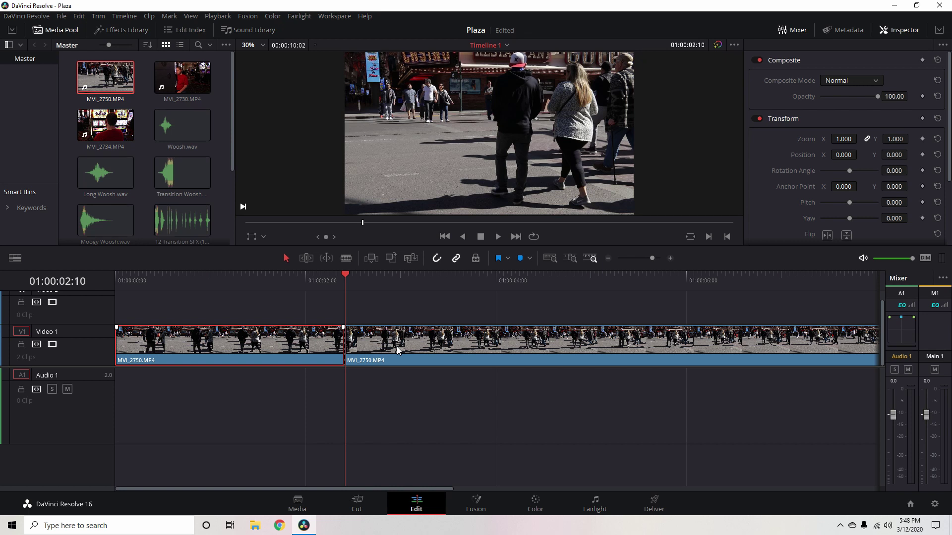
key("space")
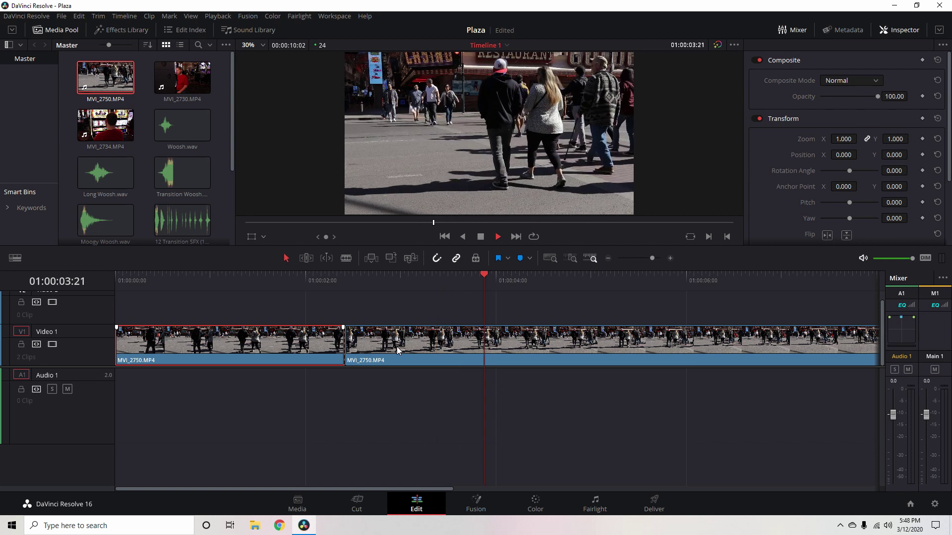
key("space")
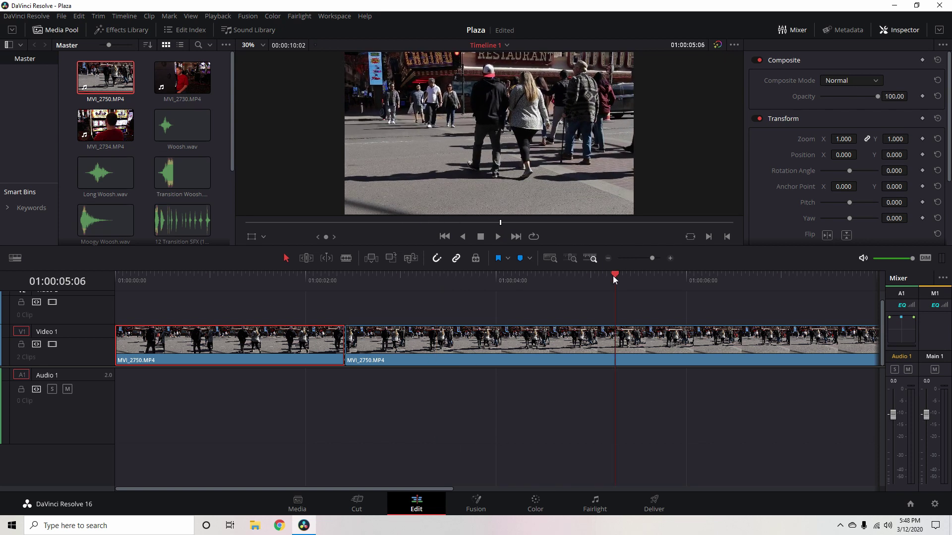
left_click_drag(615, 274, 534, 274)
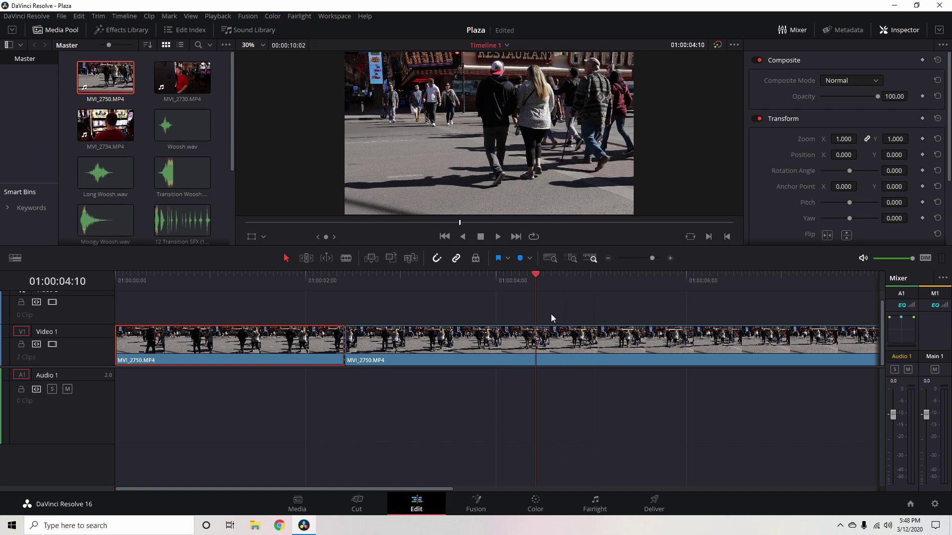
left_click(565, 343)
key("ctrl+b")
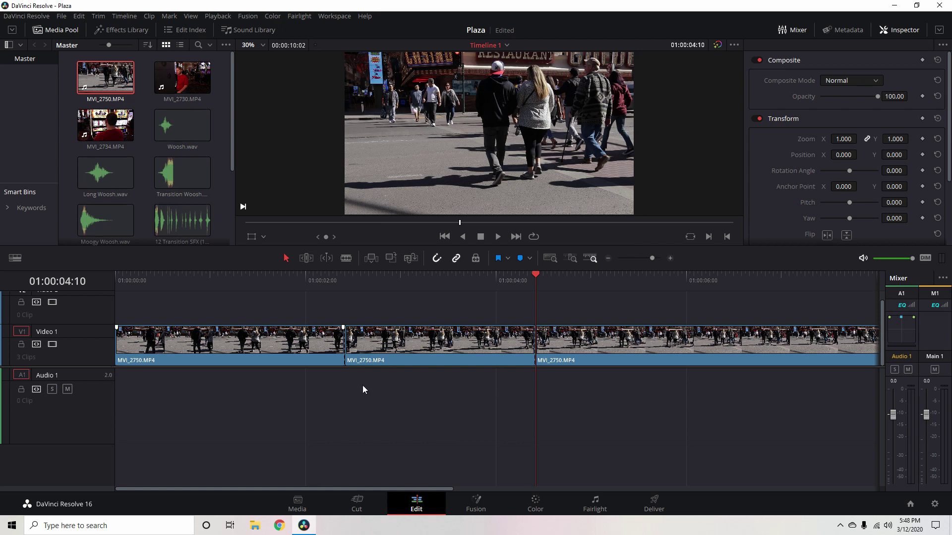
Expand the track area and drag the middle clip straight up onto Video 2
left_click_drag(98, 366, 97, 383)
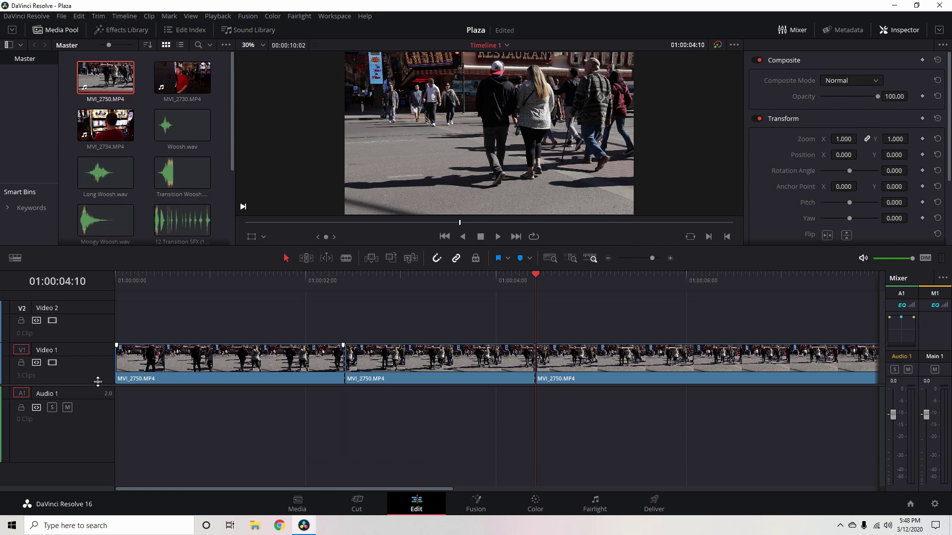
left_click(412, 367)
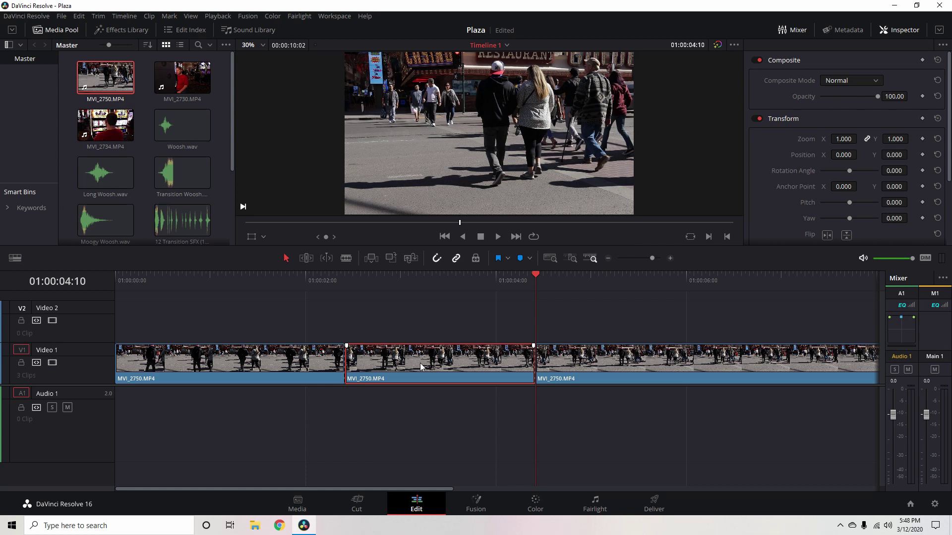
right_click(421, 363)
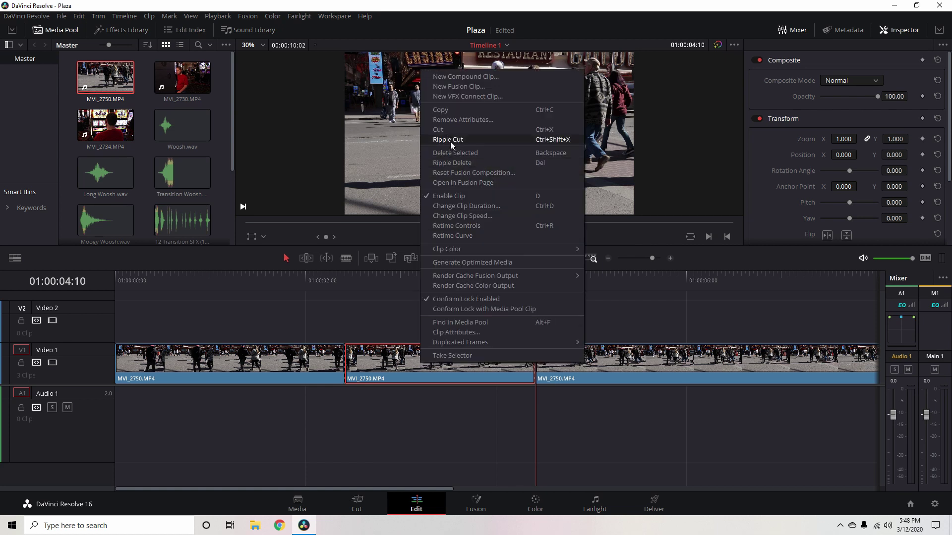
left_click(471, 287)
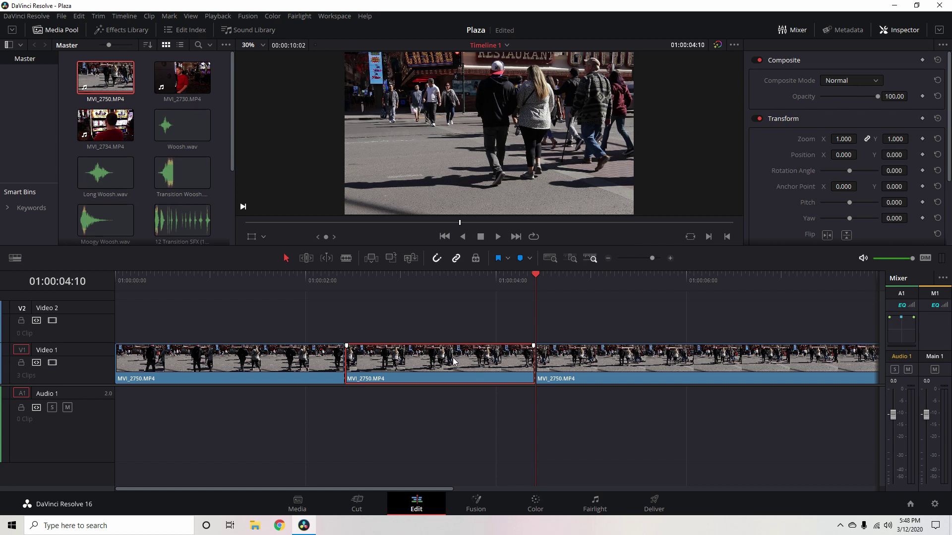
left_click_drag(453, 360, 456, 332)
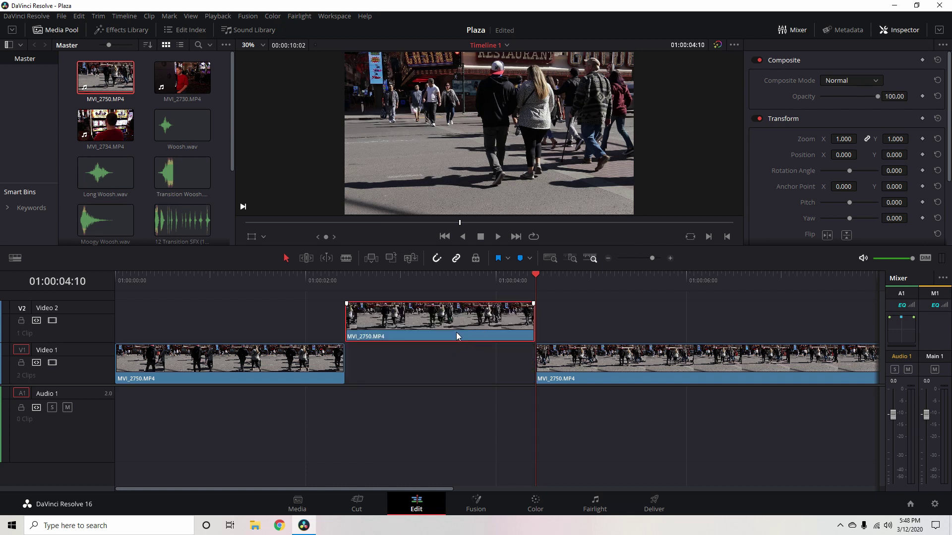
left_click(596, 320)
Check the Video 2 clip's alignment at 01:00:02:10, then select the empty gap on Video 1
left_click_drag(542, 280, 345, 280)
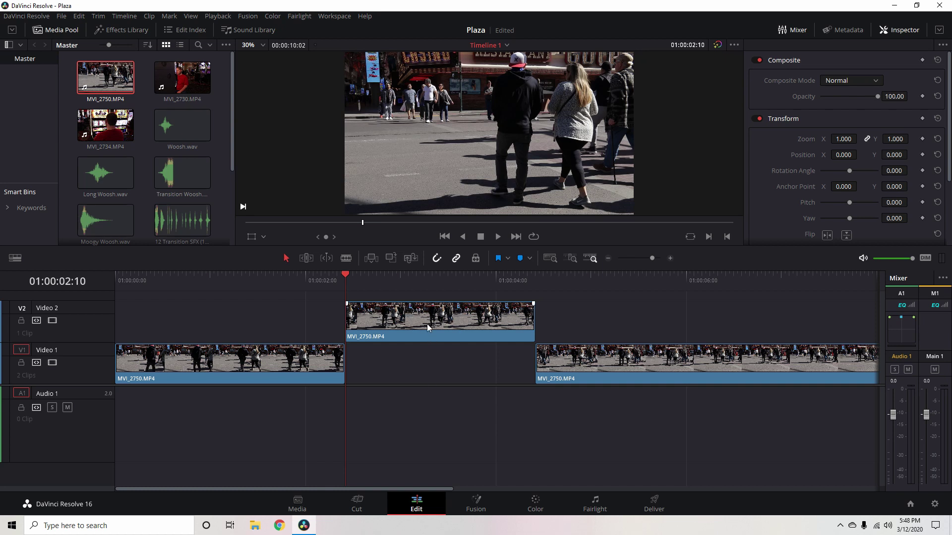
mouse_move(349, 275)
left_mouse_down()
mouse_move(410, 283)
mouse_move(350, 285)
left_mouse_up()
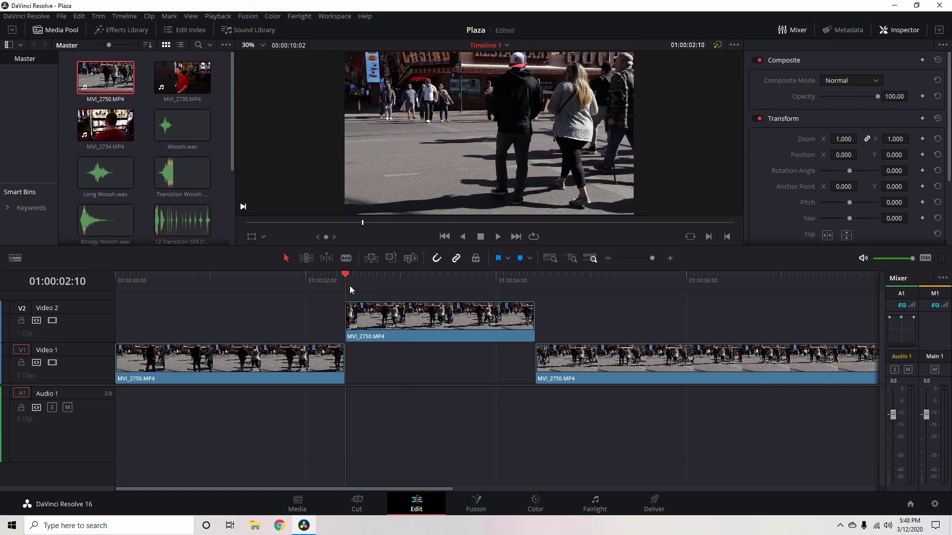
left_click(421, 328)
mouse_move(420, 328)
left_mouse_down()
mouse_move(414, 363)
mouse_move(415, 329)
left_mouse_up()
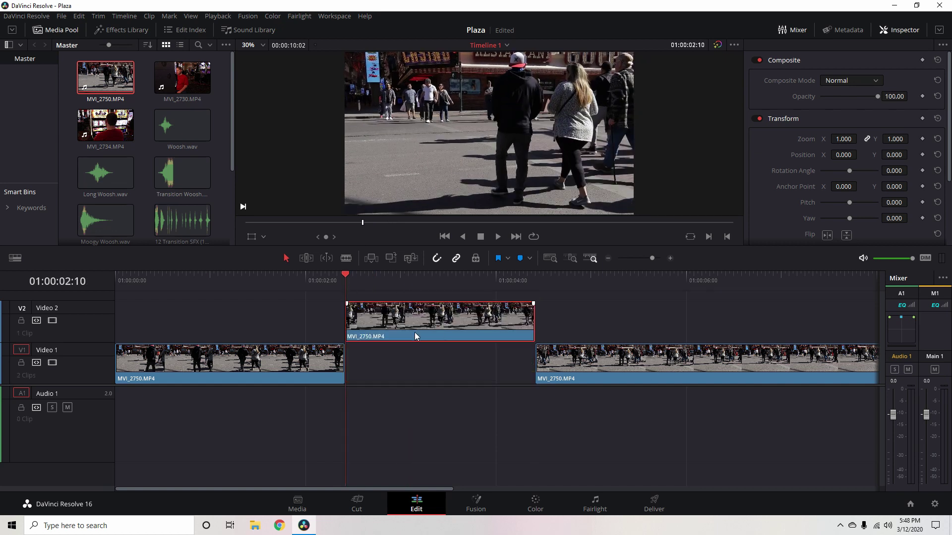
left_click(367, 373)
left_click(376, 415)
left_click(385, 369)
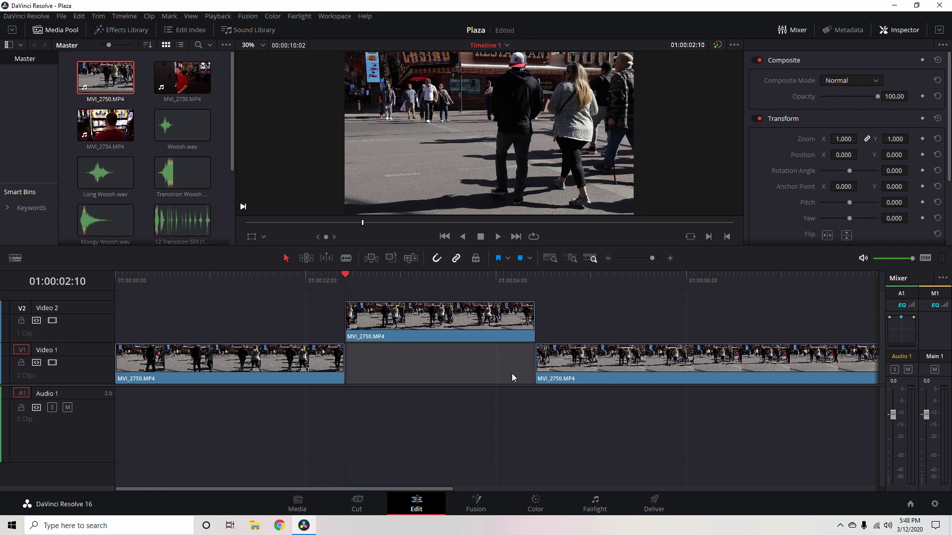
Paste a copy of the middle clip into the Video 1 gap
right_click(357, 366)
left_click(377, 373)
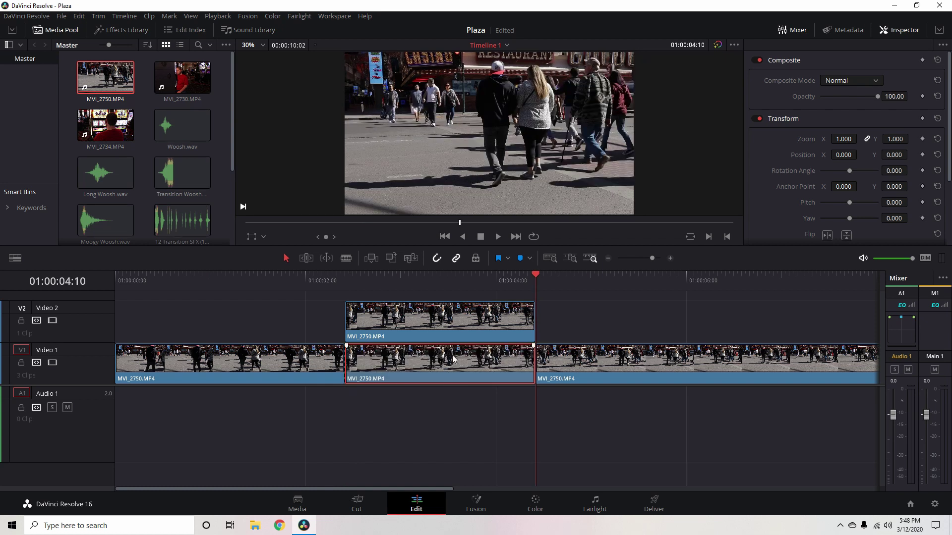
left_click(617, 329)
Preview the edit from 01:00:01:20, then park the playhead at 01:00:02:03
left_click_drag(535, 276, 291, 295)
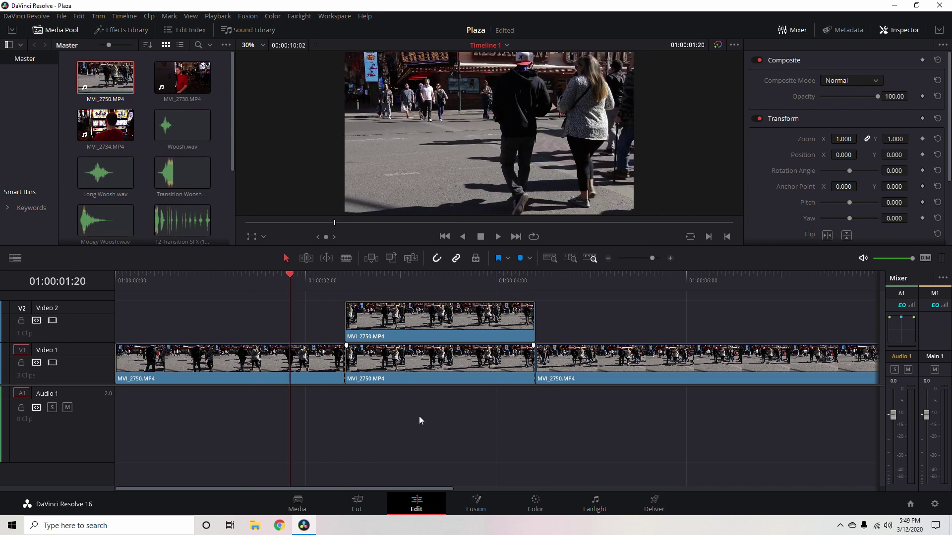
key("space")
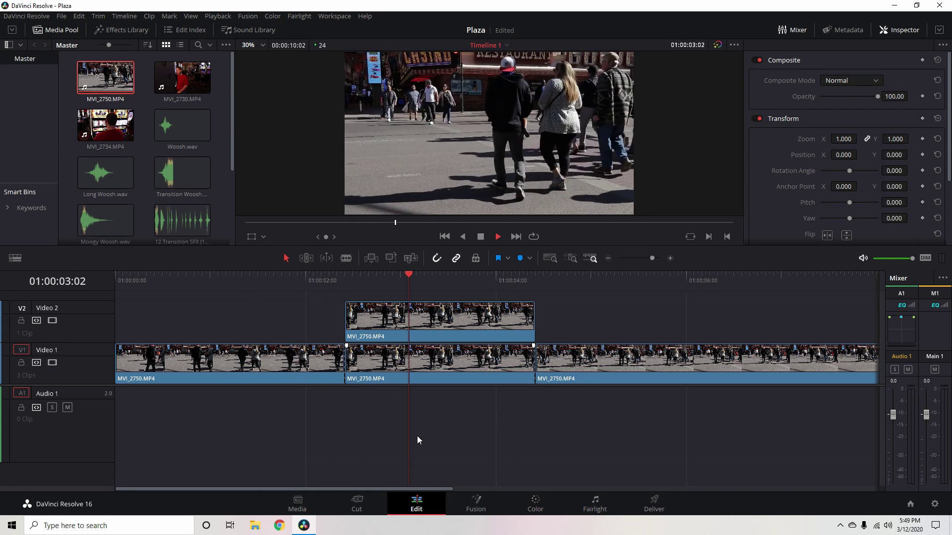
key("space")
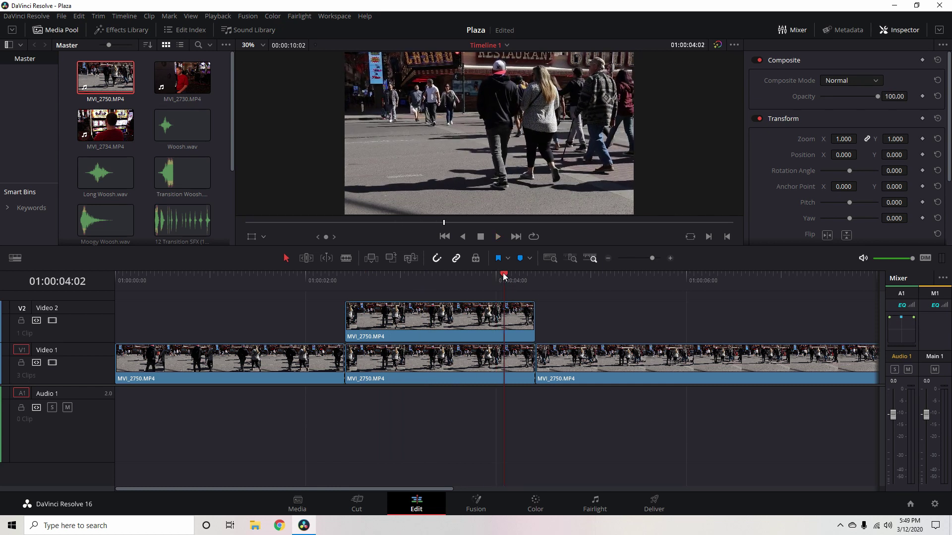
left_click_drag(504, 276, 319, 294)
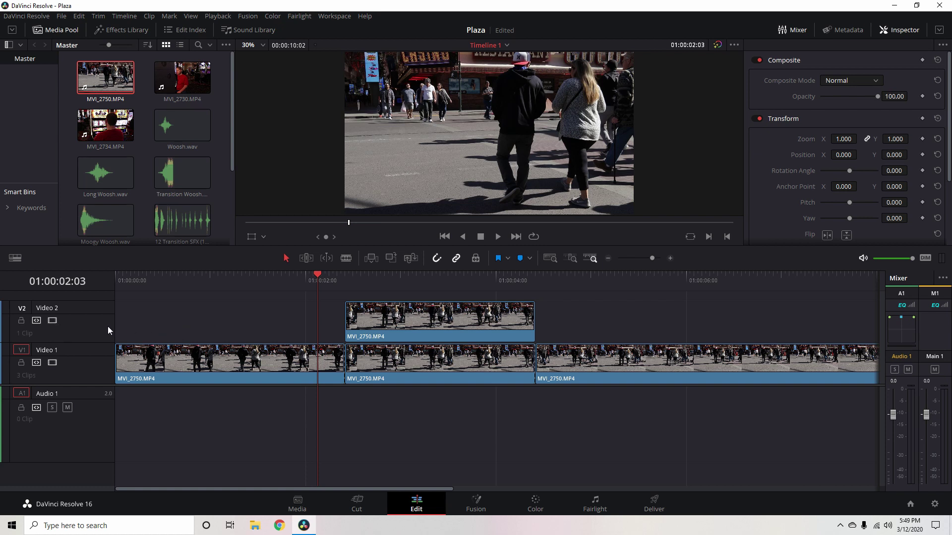
left_click(52, 320)
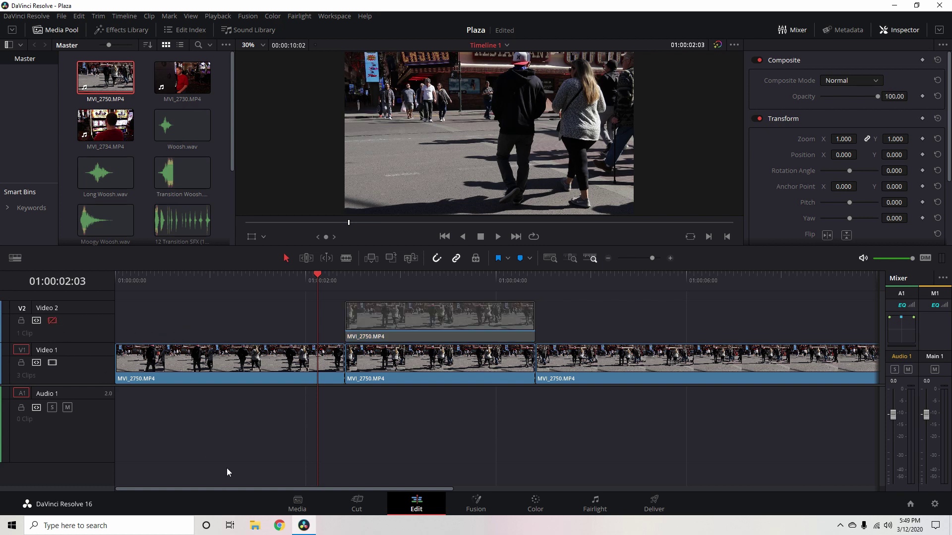
key("space")
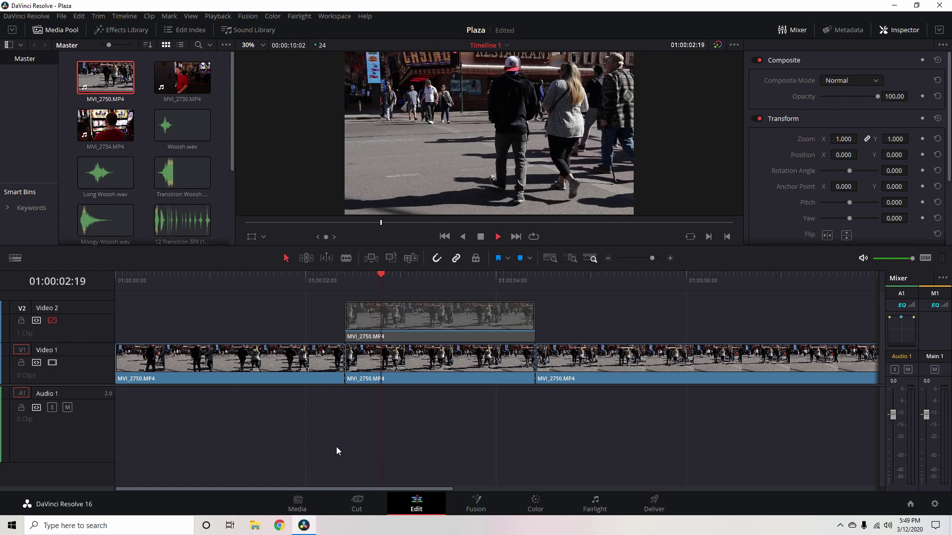
key("space")
left_click_drag(394, 274, 334, 275)
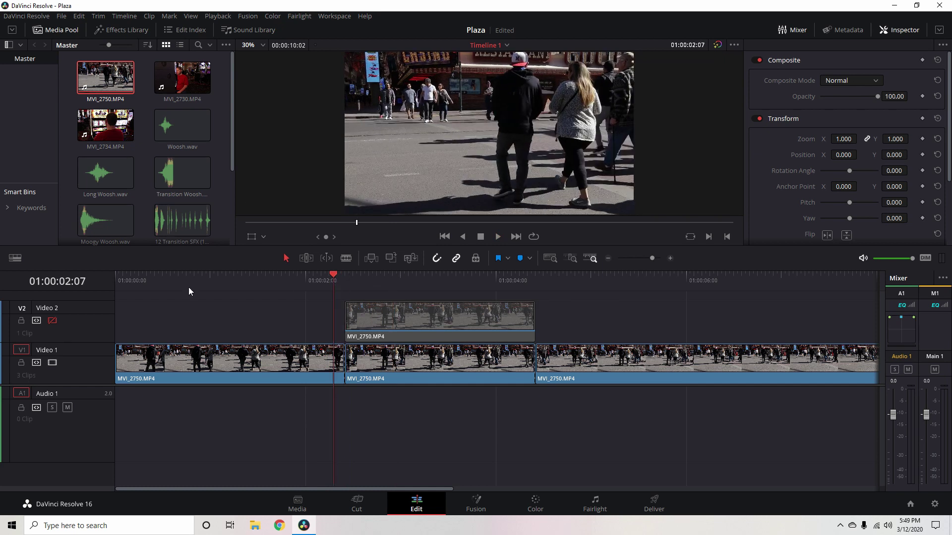
left_click(52, 321)
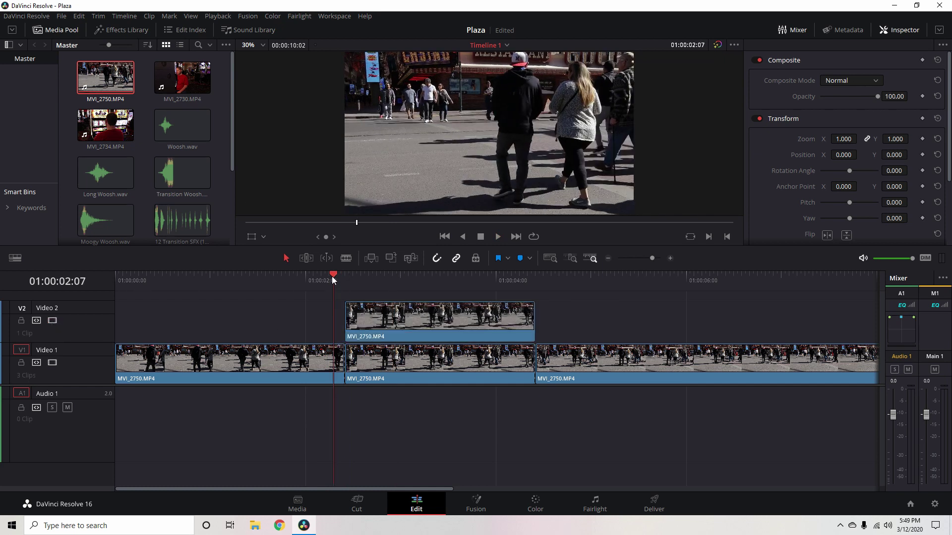
left_click_drag(331, 276, 209, 290)
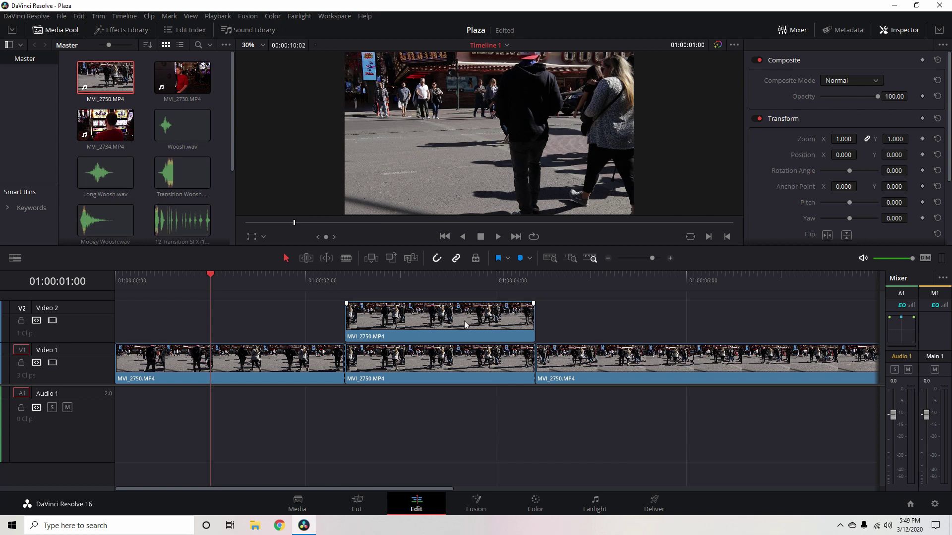
left_click_drag(465, 325, 333, 321)
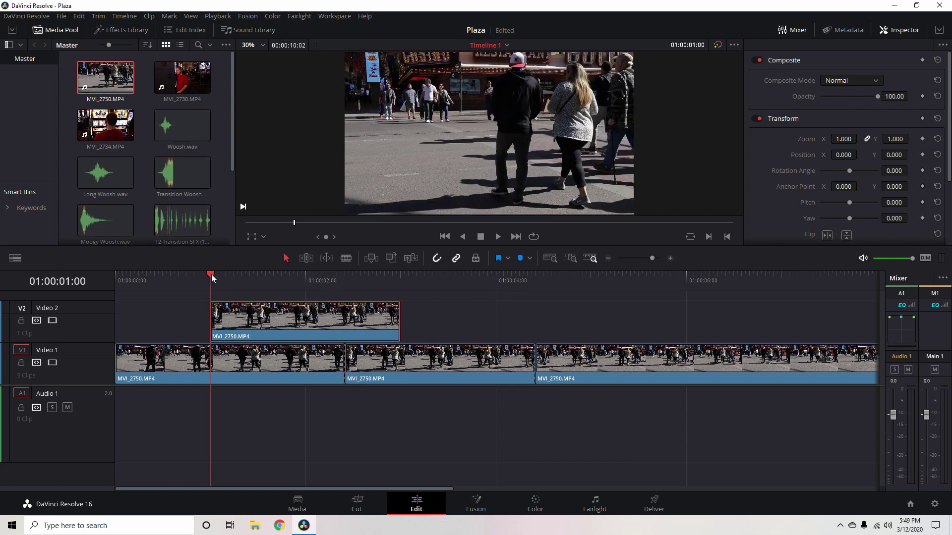
left_click_drag(212, 276, 154, 281)
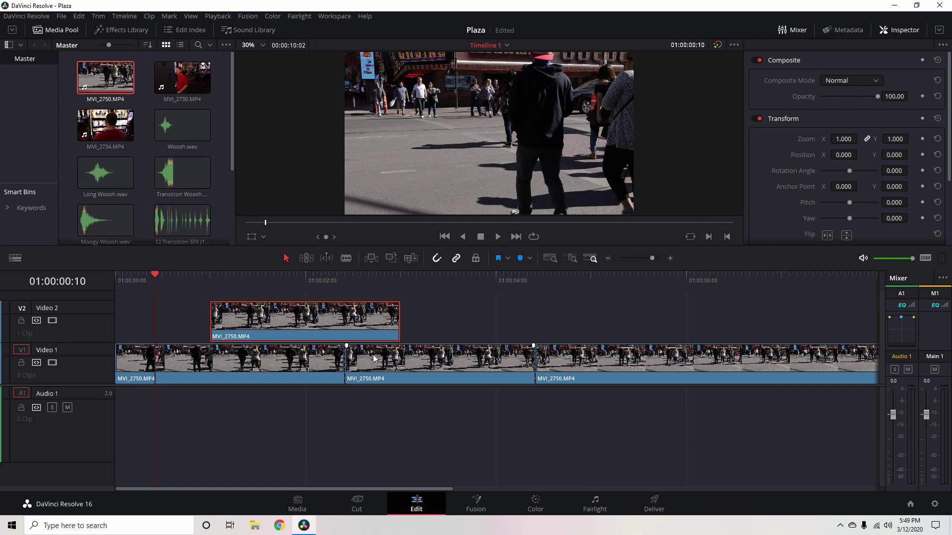
key("space")
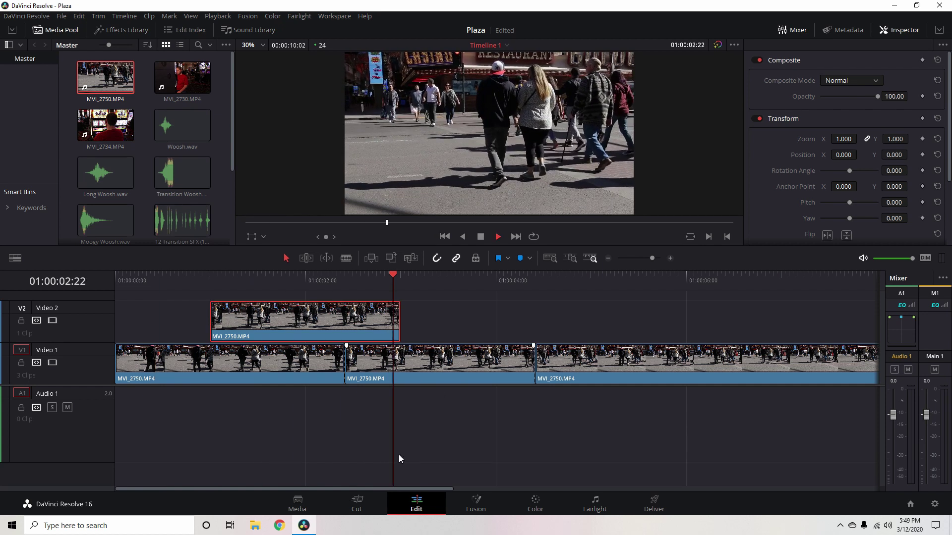
key("space")
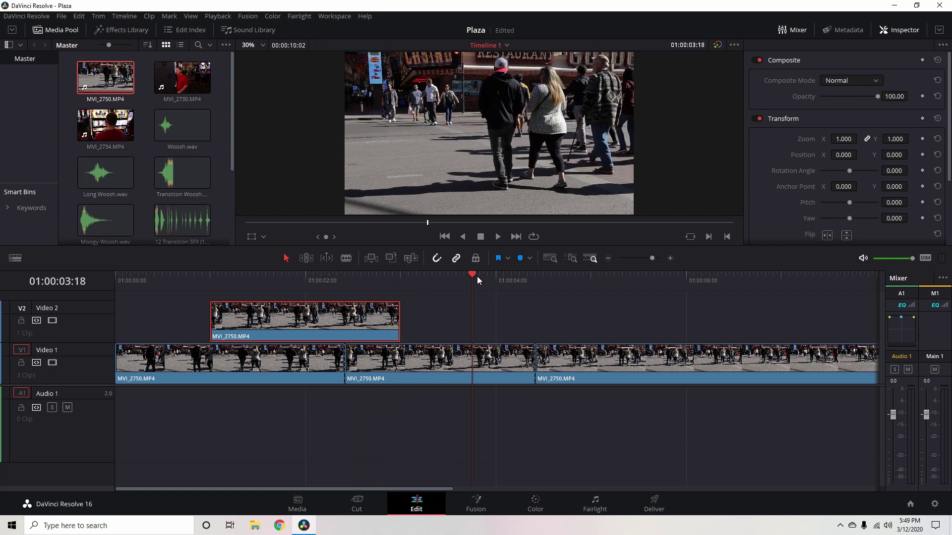
left_click_drag(471, 272, 270, 275)
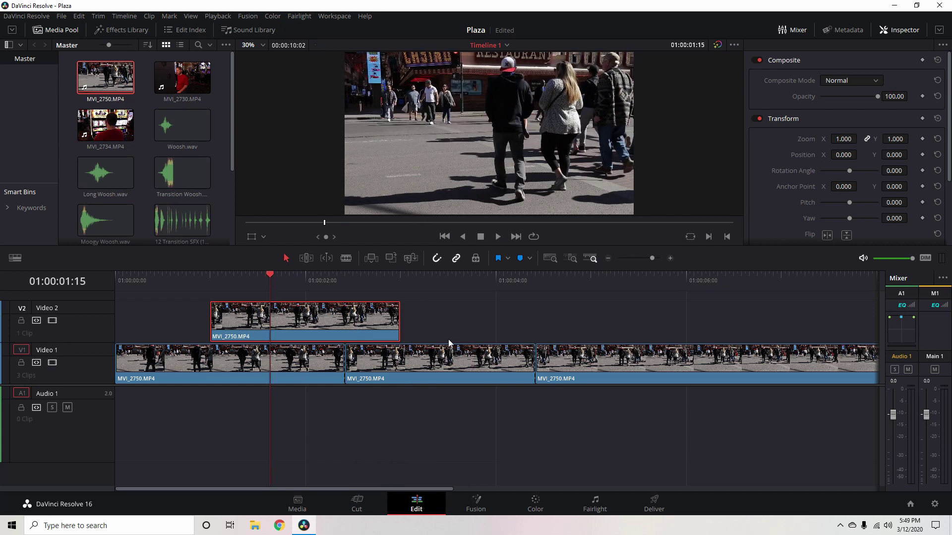
left_click_drag(343, 325, 478, 338)
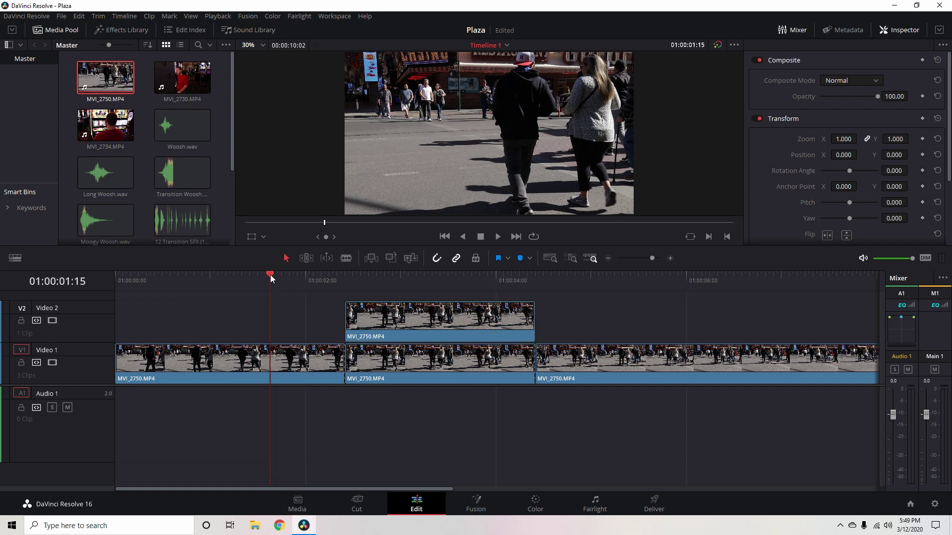
left_click_drag(269, 274, 345, 276)
left_click(373, 321)
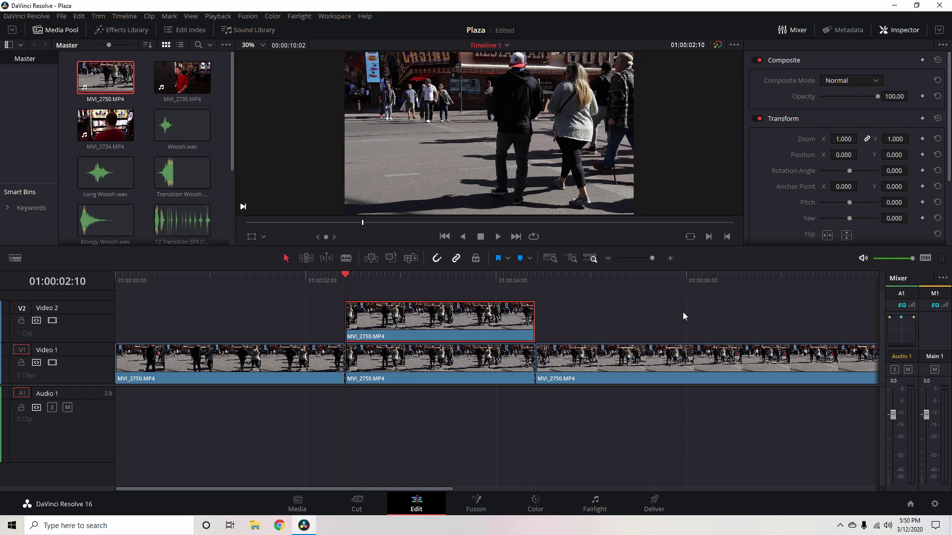
Scrub the playhead around the start of the Video 2 clip
mouse_move(345, 278)
left_mouse_down()
mouse_move(295, 275)
mouse_move(338, 284)
left_mouse_up()
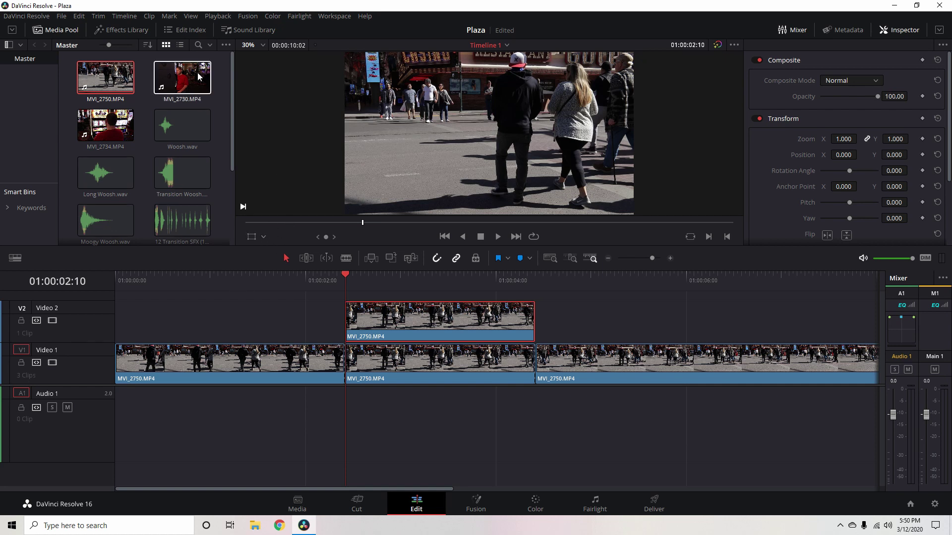
Shrink the Video 2 clip to 0.268 zoom in Transform mode and keyframe it at 01:00:02:10
left_click(264, 237)
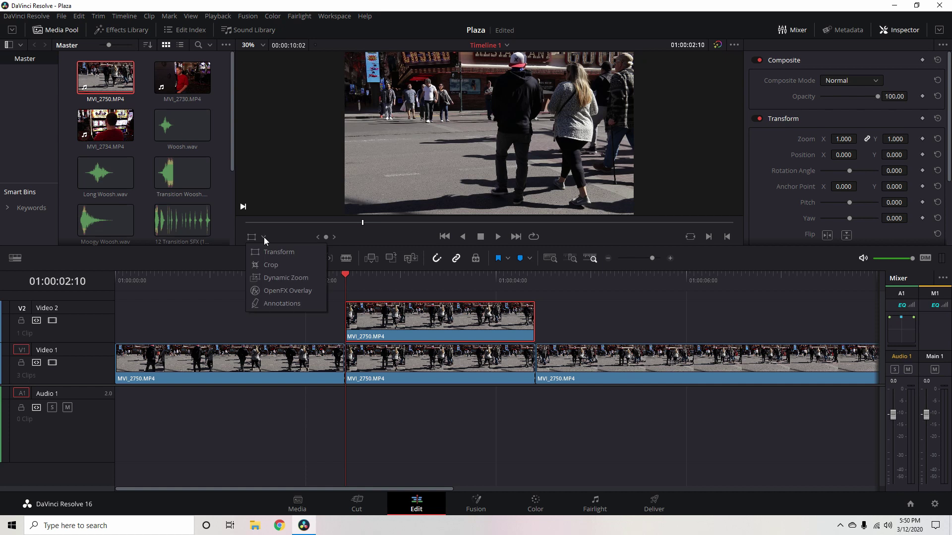
left_click(281, 254)
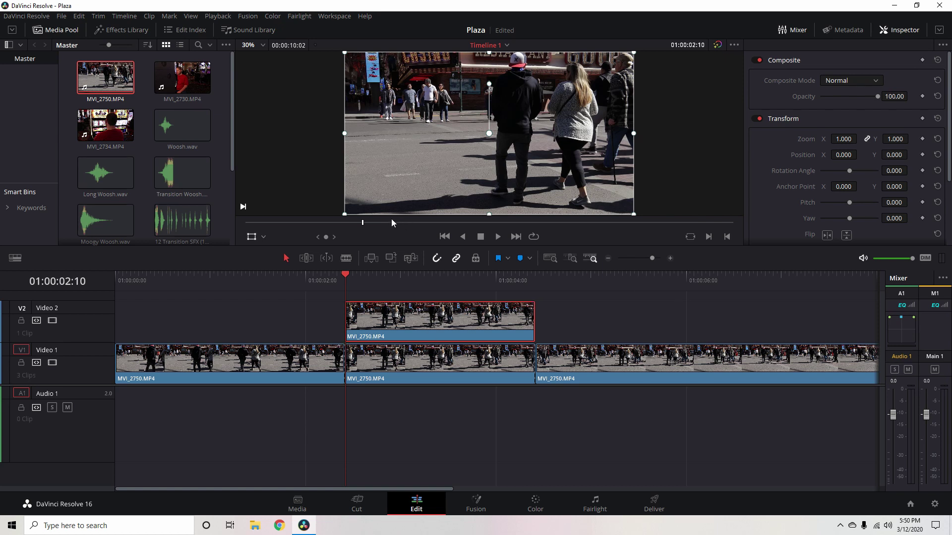
left_click_drag(345, 215, 407, 156)
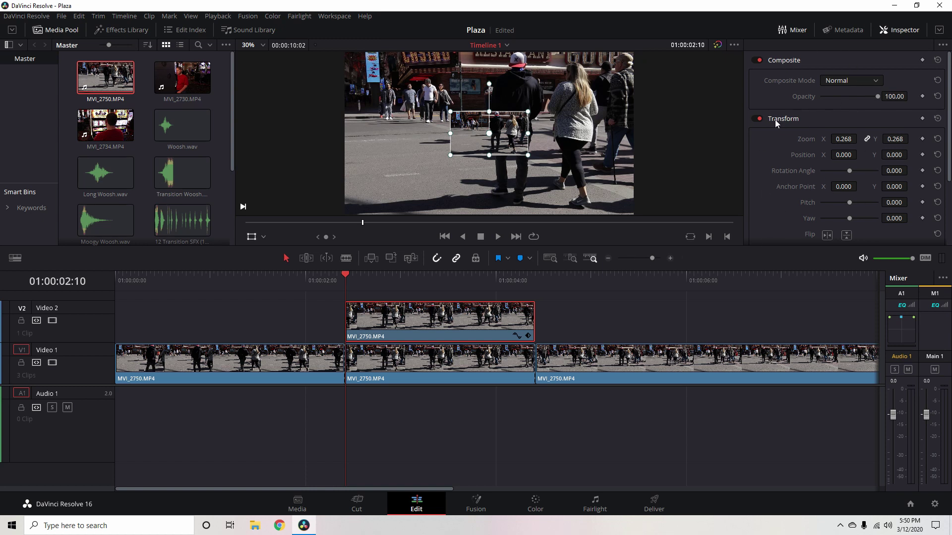
left_click(922, 118)
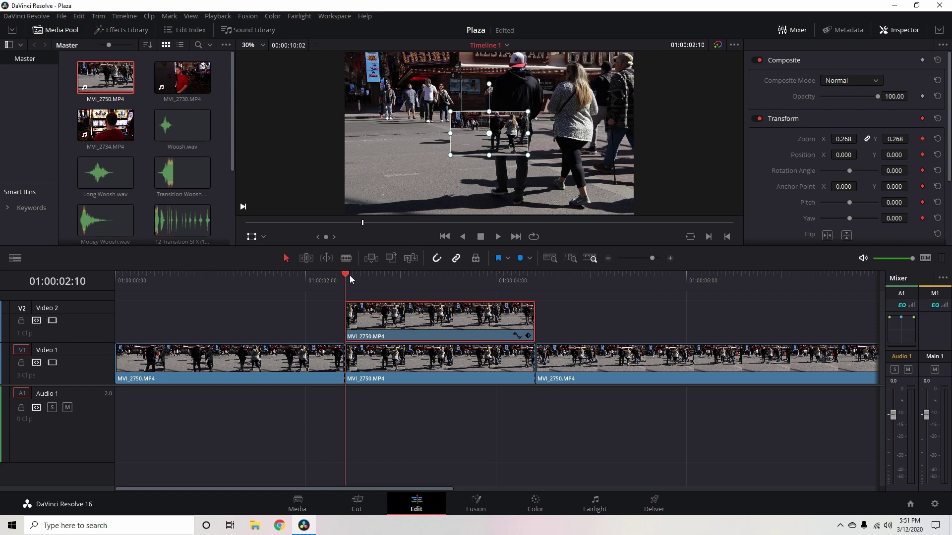
Keyframe the Video 2 clip at 01:00:03:00 and later, widening then stretching it taller
left_click_drag(349, 275, 401, 273)
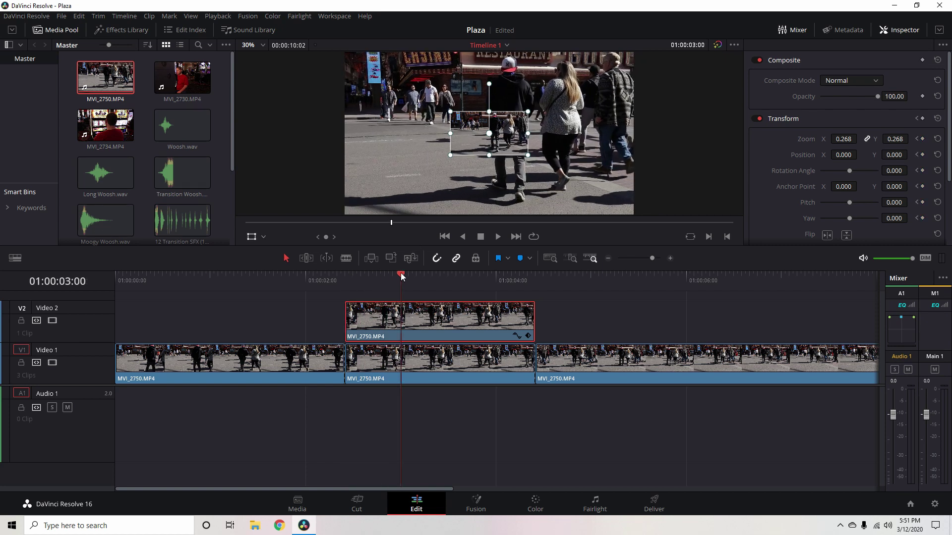
left_click(923, 118)
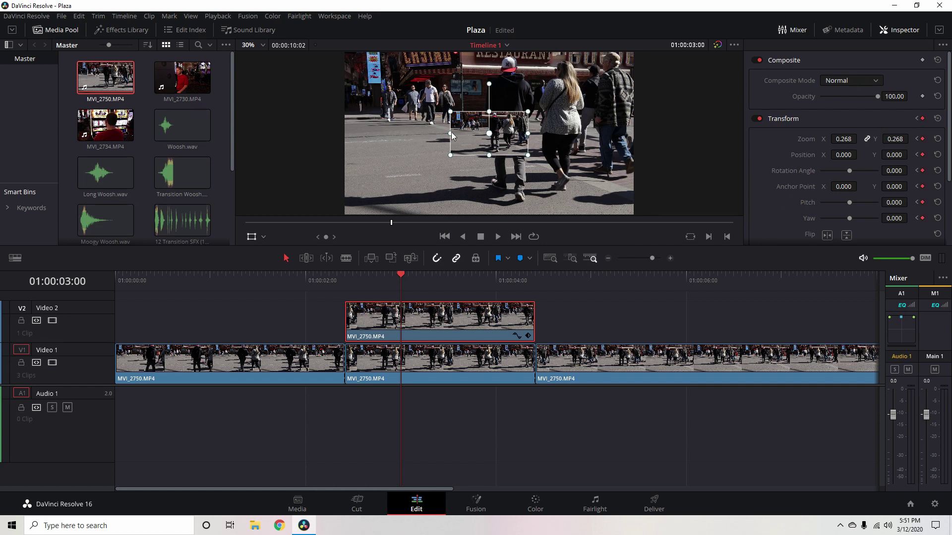
left_click_drag(451, 139, 369, 138)
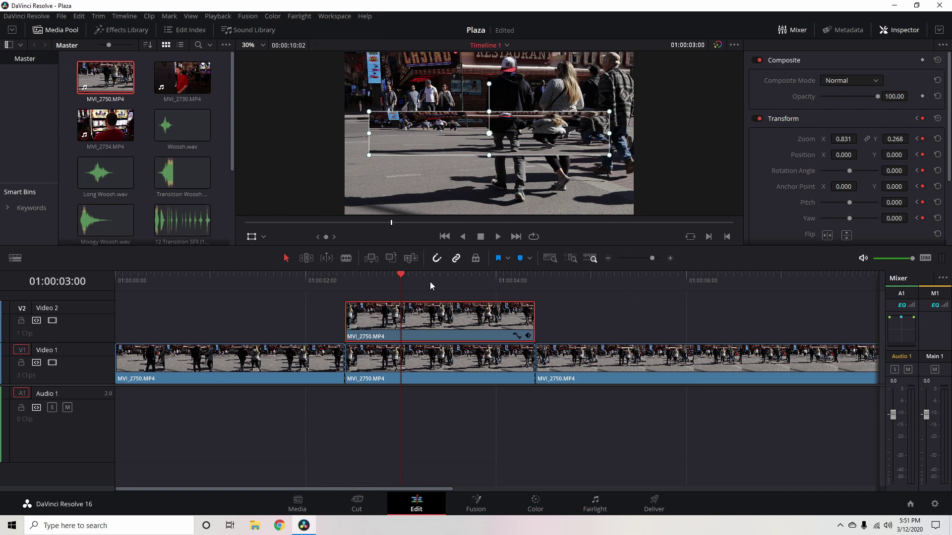
left_click_drag(401, 277, 477, 285)
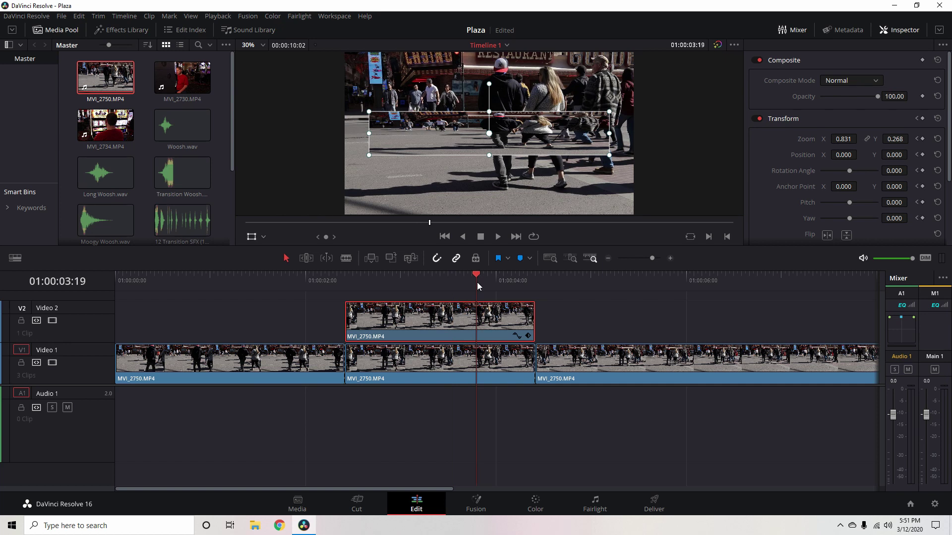
left_click(922, 119)
left_click_drag(489, 157, 485, 187)
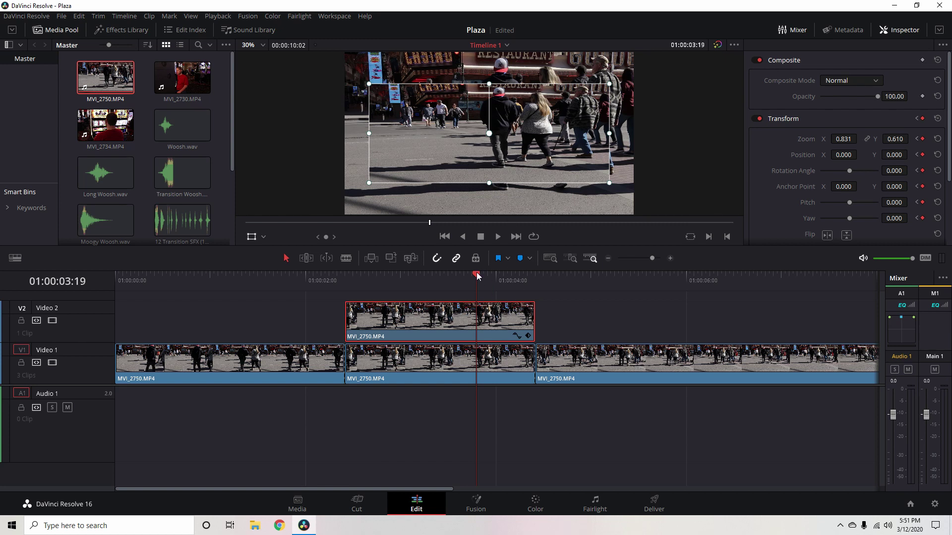
Keyframe zoom X 0.974, Y 0.875 at 01:00:04:05 and play the zoom animation
left_click_drag(478, 277, 516, 277)
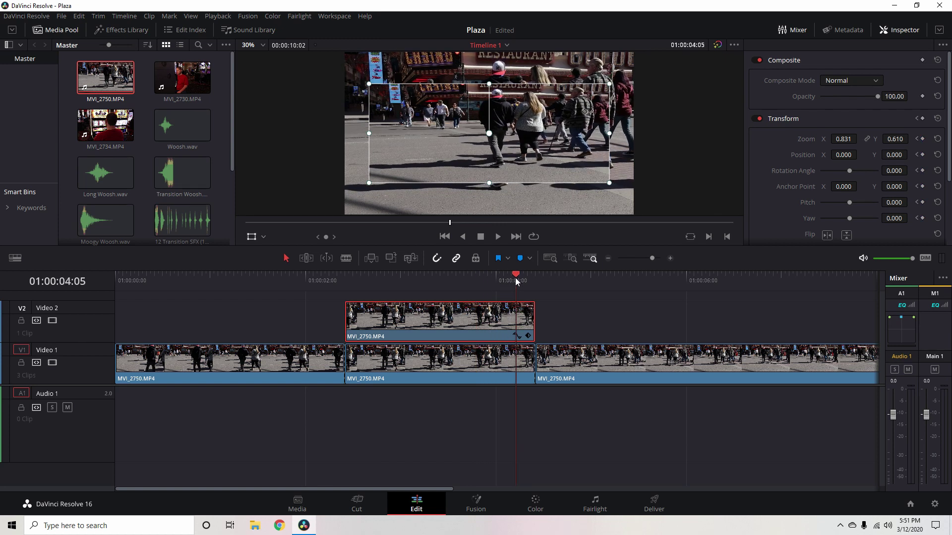
left_click(922, 119)
left_click_drag(489, 184, 486, 206)
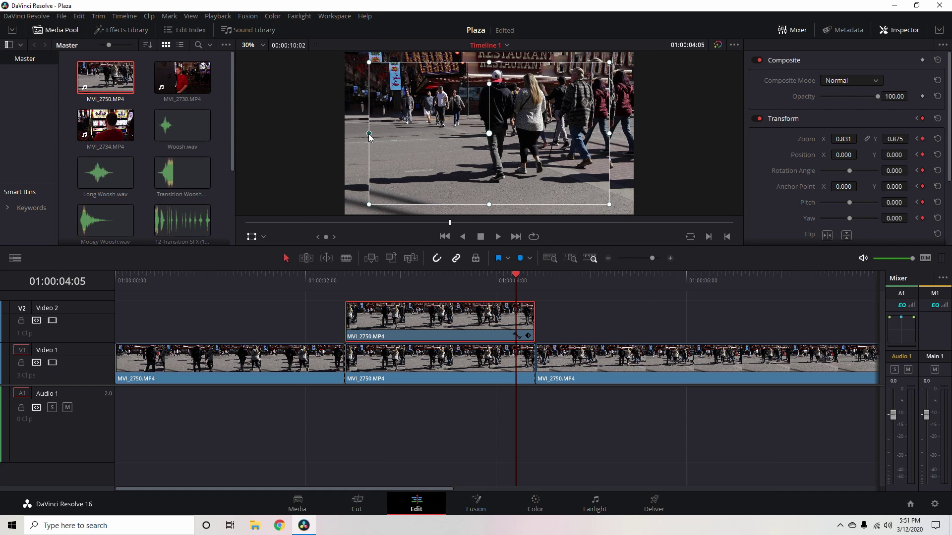
left_click_drag(368, 134, 348, 134)
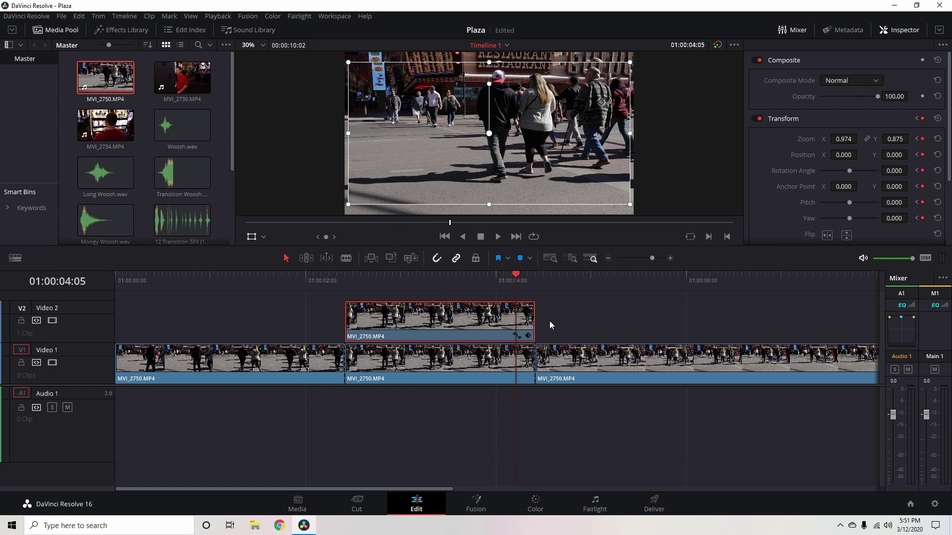
key("space")
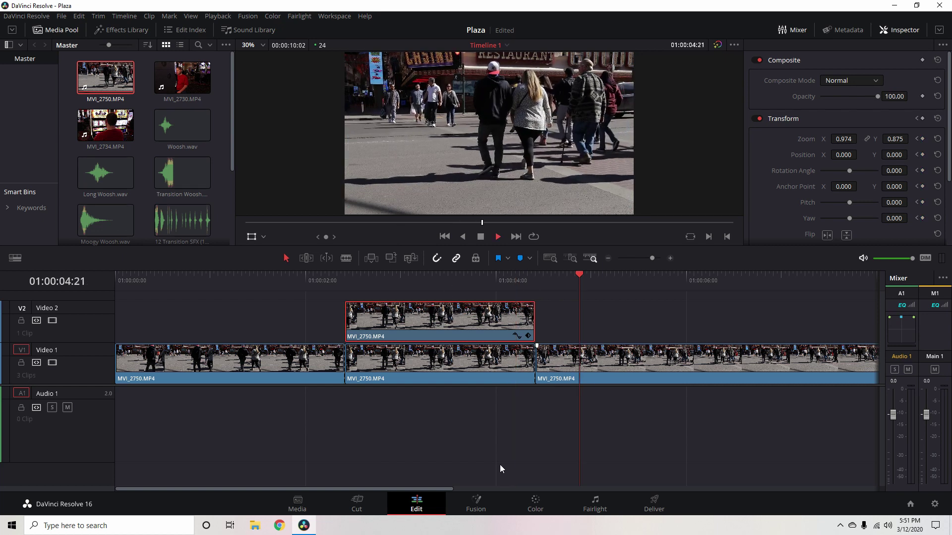
key("space")
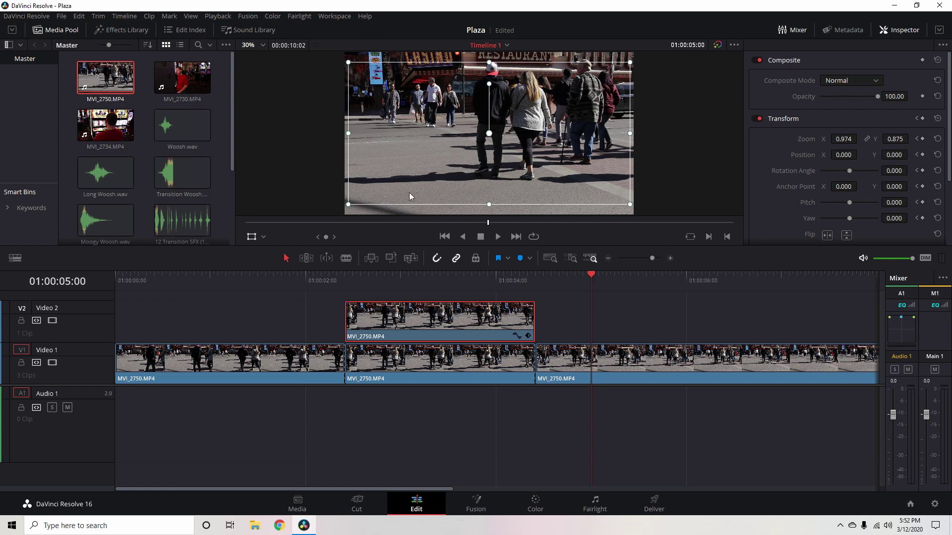
Save the Plaza project and deselect the upper Video 2 clip
left_click(61, 17)
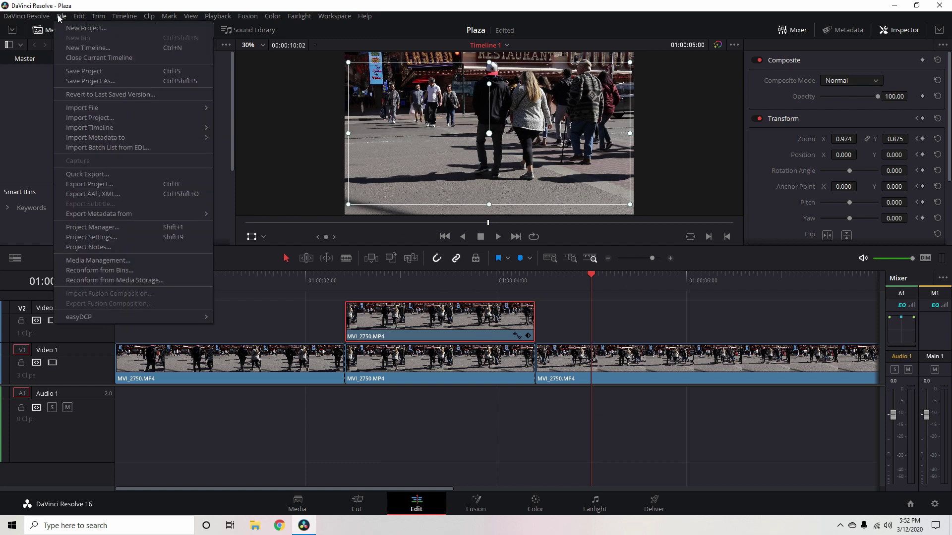
left_click(99, 72)
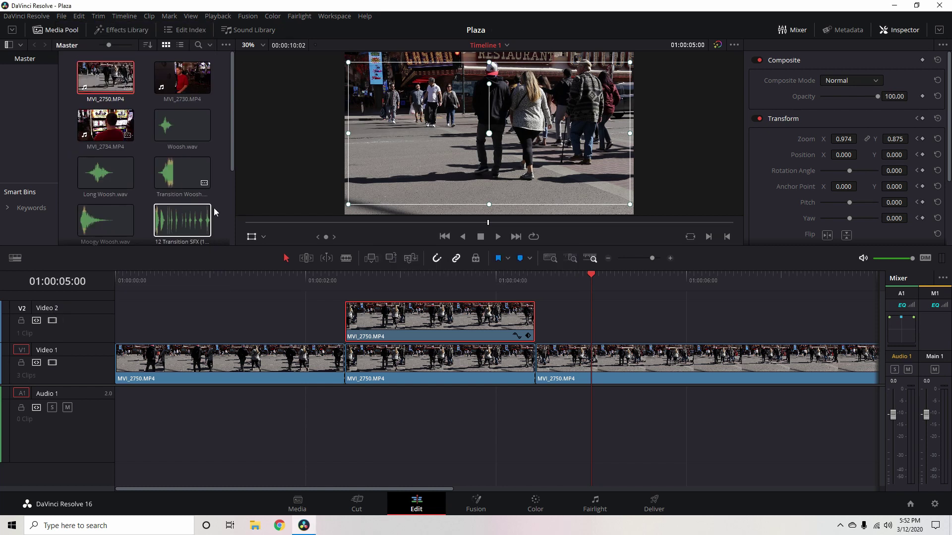
key("ctrl+z")
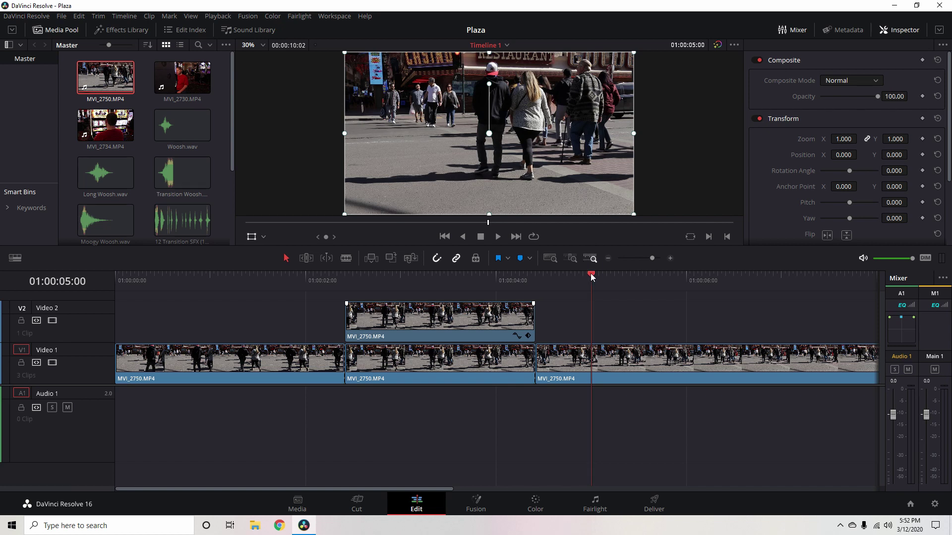
Hide the transform handles on the viewer
left_click(252, 237)
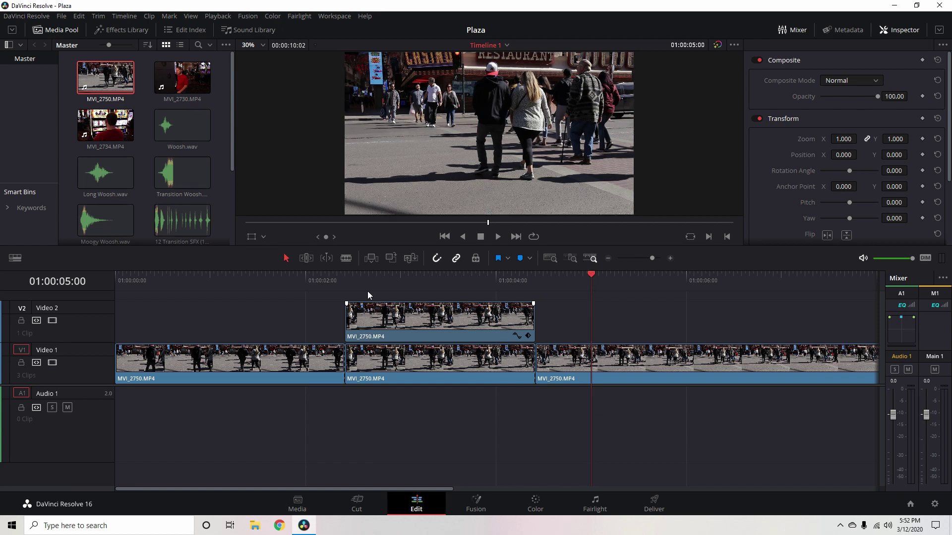
left_click(250, 239)
left_click(251, 239)
Replay the plaza edit from the start, then select all four video clips
left_click_drag(596, 276, 117, 279)
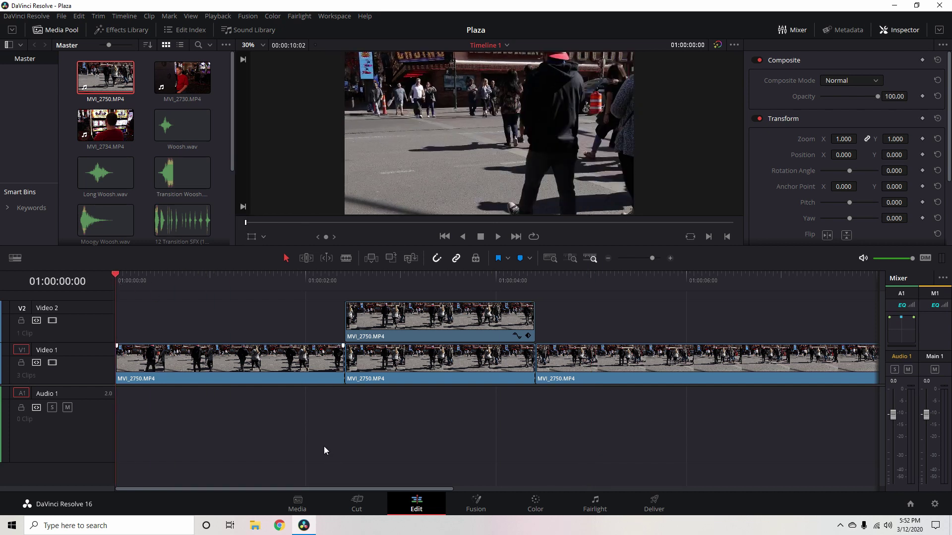
key("space")
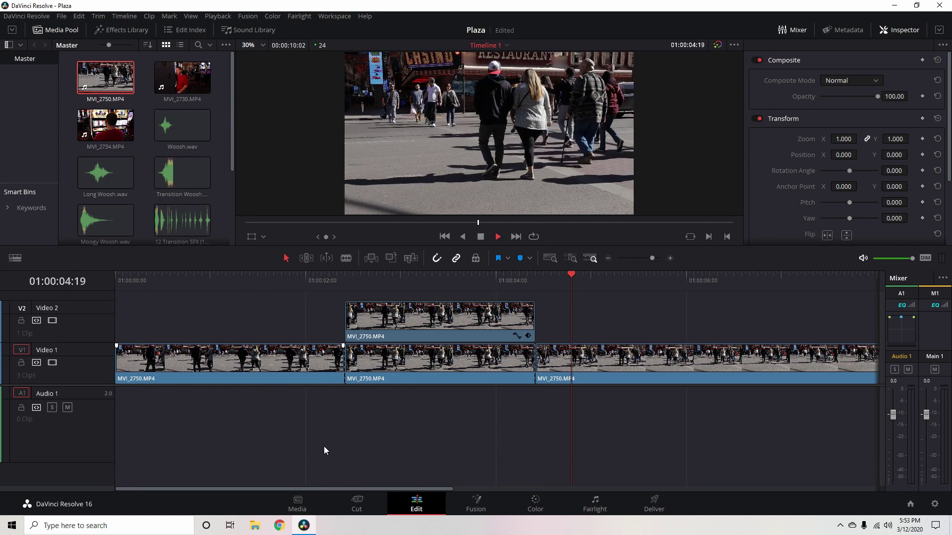
key("space")
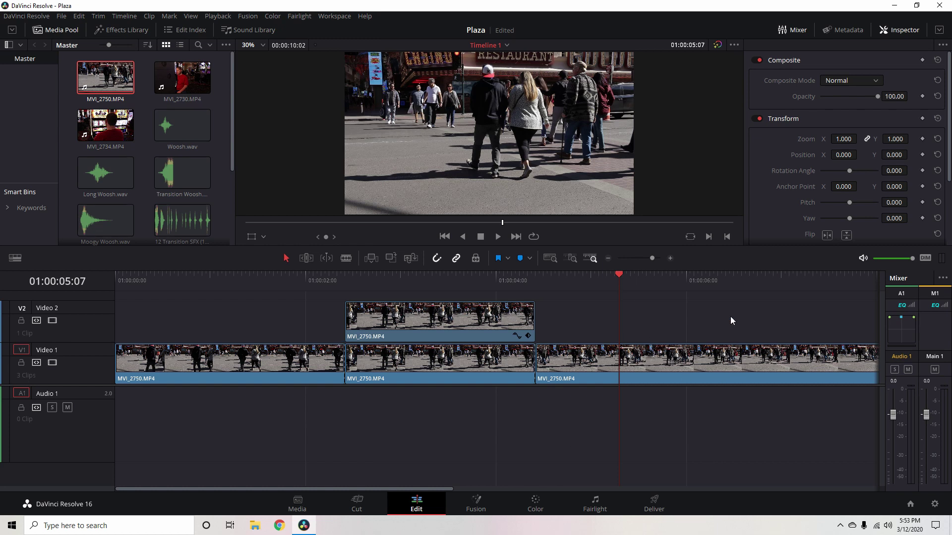
left_click_drag(730, 316, 182, 405)
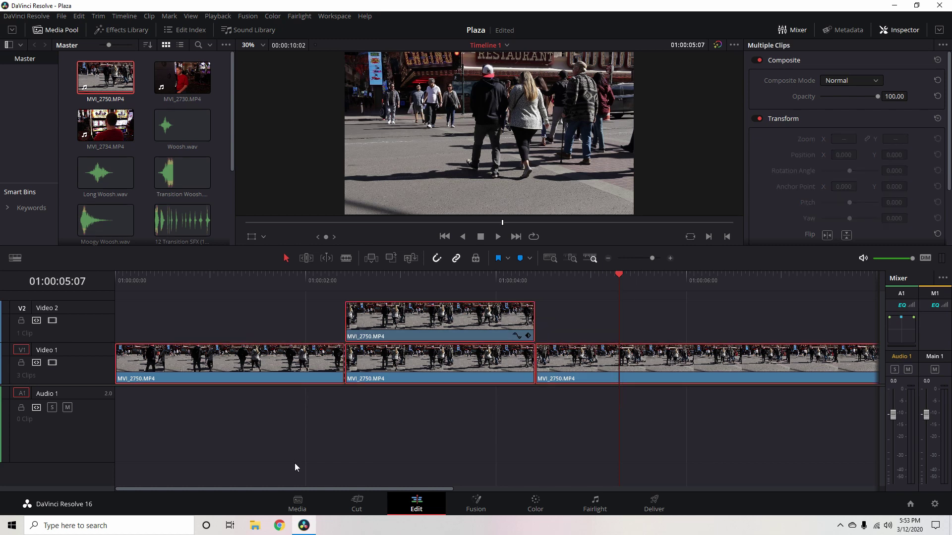
Delete the selected clips and load MVI_2734 into the source viewer
key("Delete")
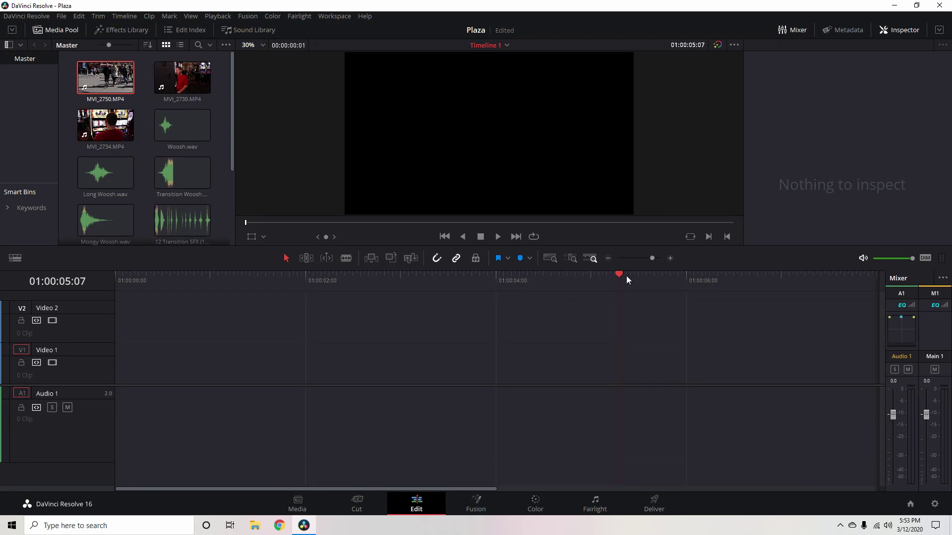
left_click_drag(626, 276, 88, 311)
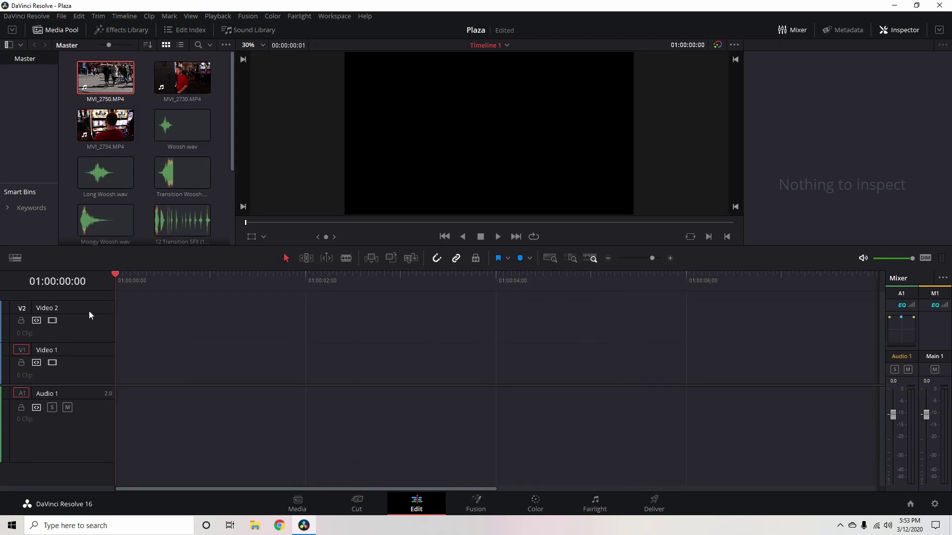
double_click(112, 135)
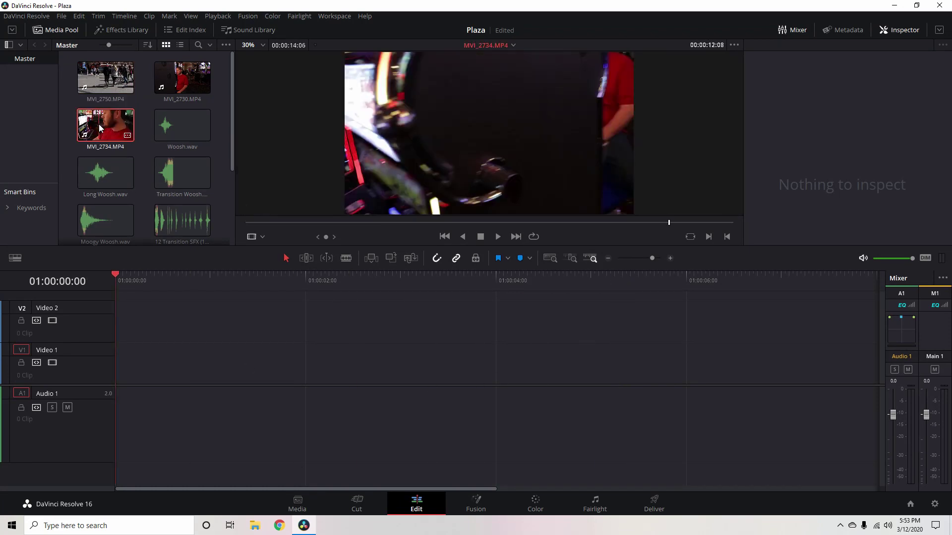
Play the casino clip MVI_2734, then cue it back to its first frame
left_click(498, 239)
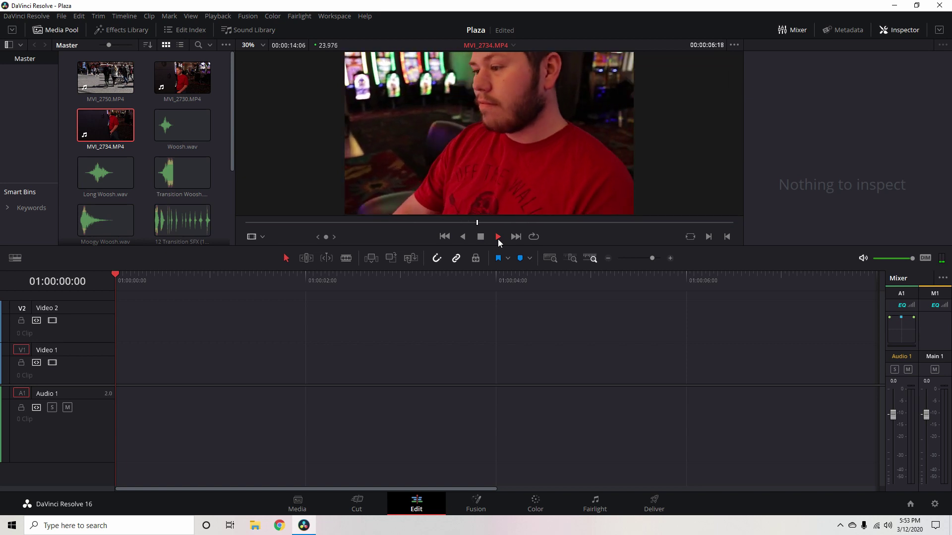
left_click(482, 239)
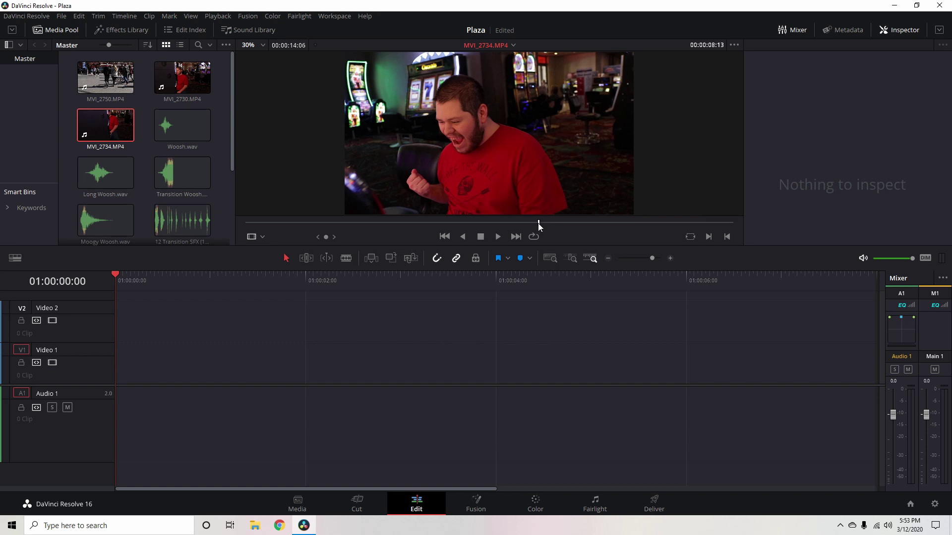
left_click_drag(538, 223, 230, 237)
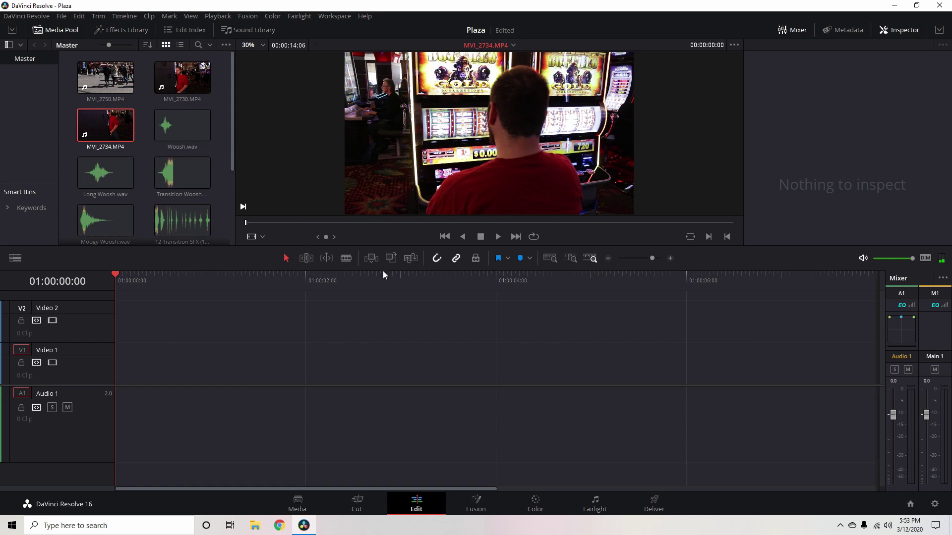
Set MVI_2734's video frame rate to 59.94 in Clip Attributes and play it in the source viewer
right_click(94, 118)
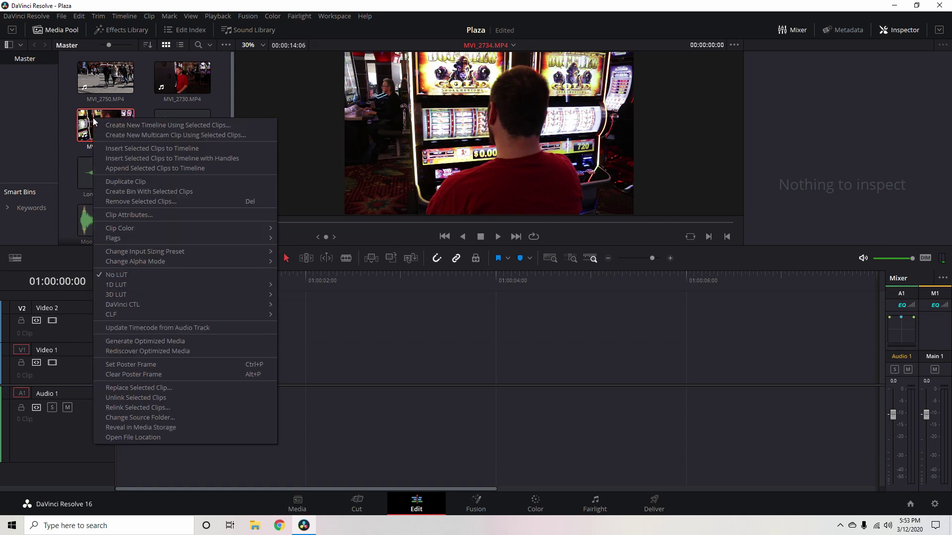
left_click(138, 214)
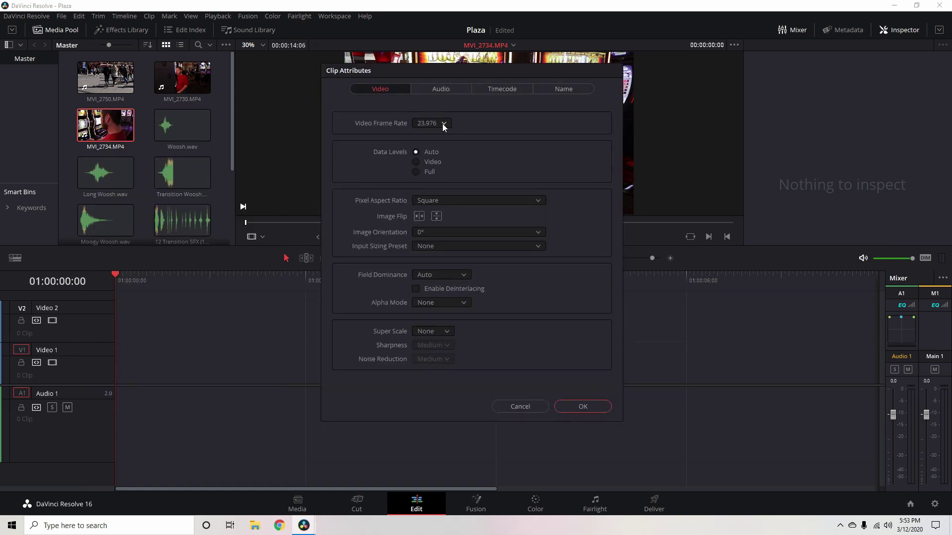
left_click(443, 125)
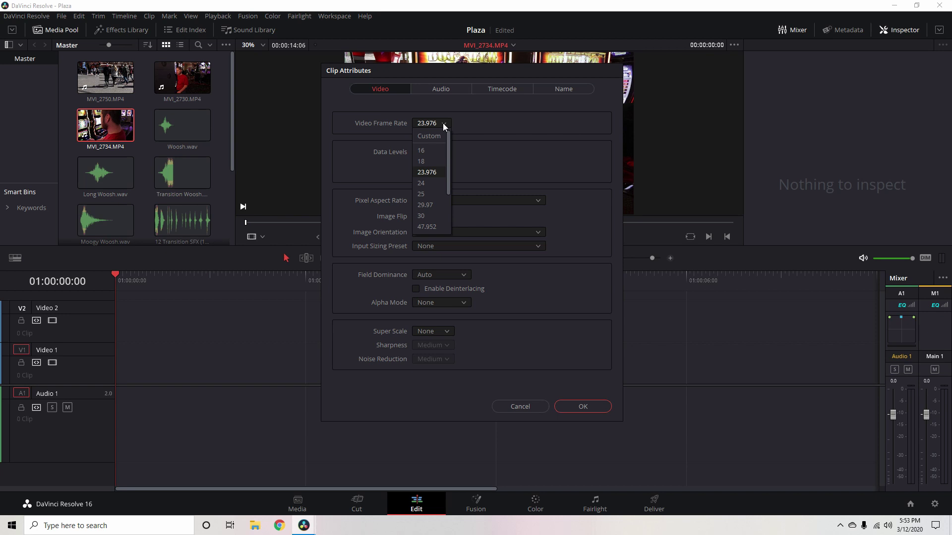
left_click(451, 182)
left_click(447, 125)
left_click_drag(447, 153, 448, 207)
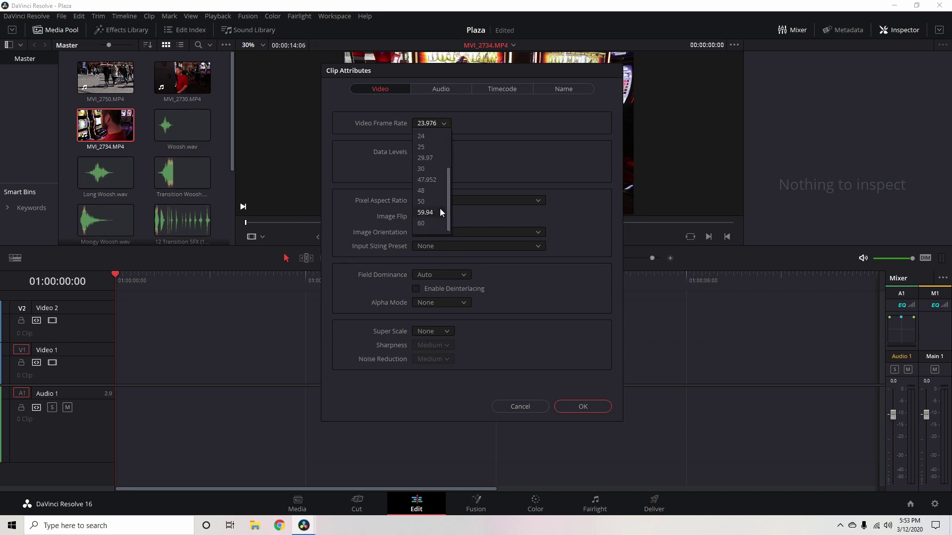
left_click(426, 213)
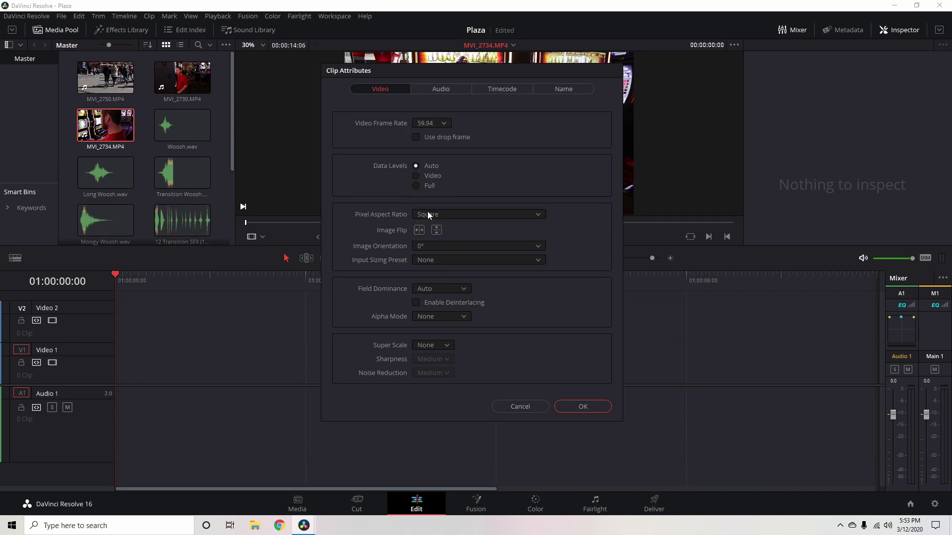
left_click(583, 407)
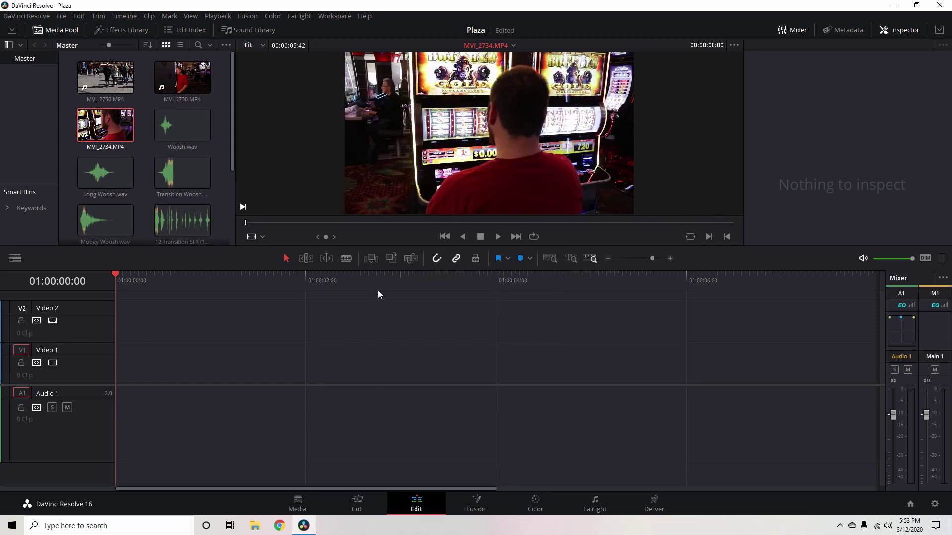
left_click(496, 237)
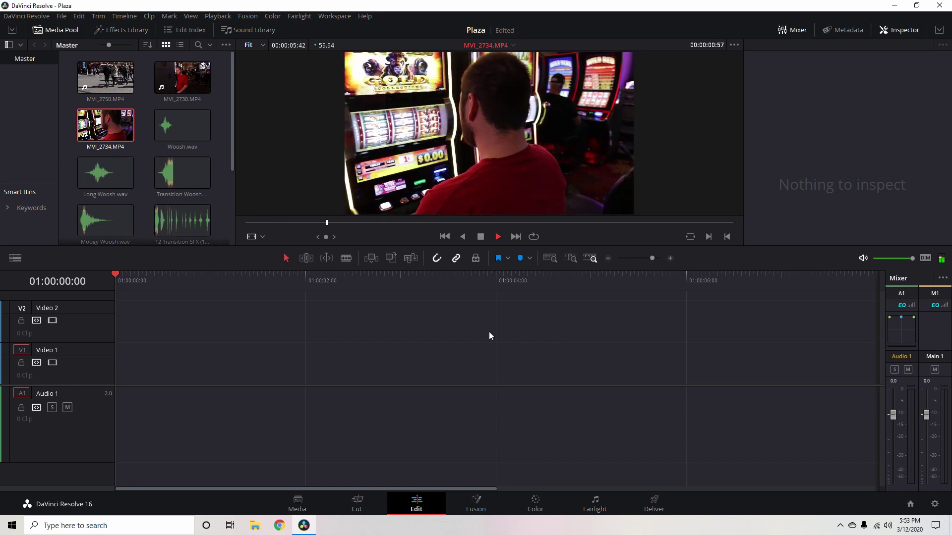
Stop the preview, rewind to the first frame, and put only MVI_2734's video on Video 1
left_click(481, 241)
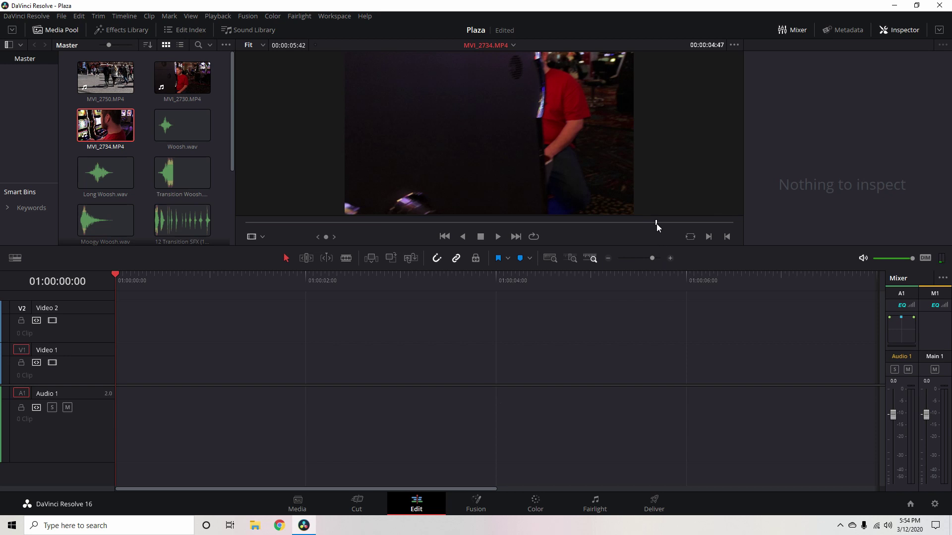
left_click_drag(656, 224, 240, 212)
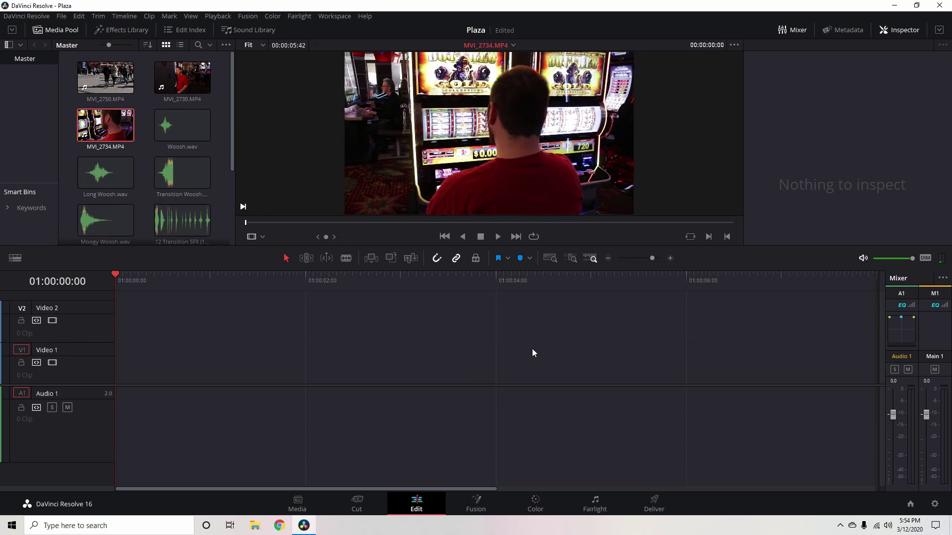
mouse_move(525, 177)
left_click_drag(476, 205, 232, 382)
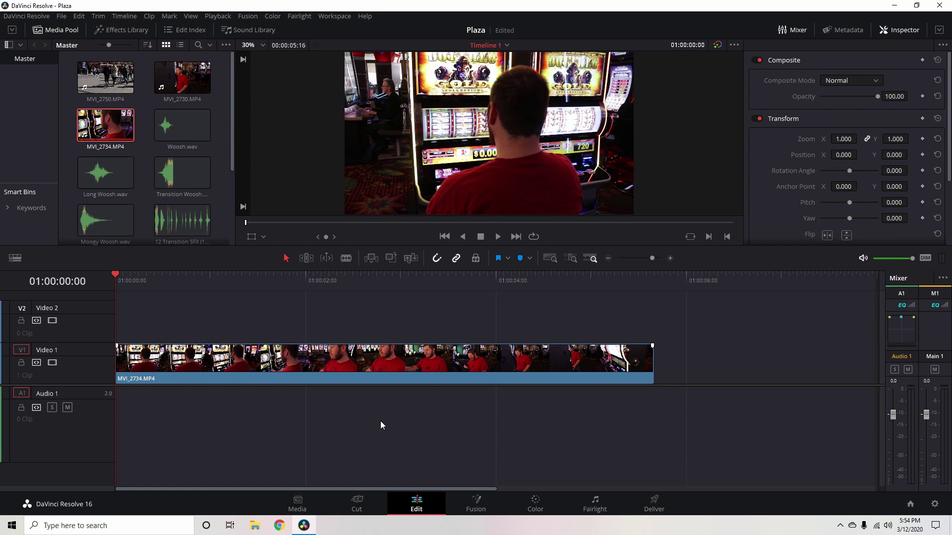
Play the timeline to review MVI_2734, then bring up the clip's options menu
key("space")
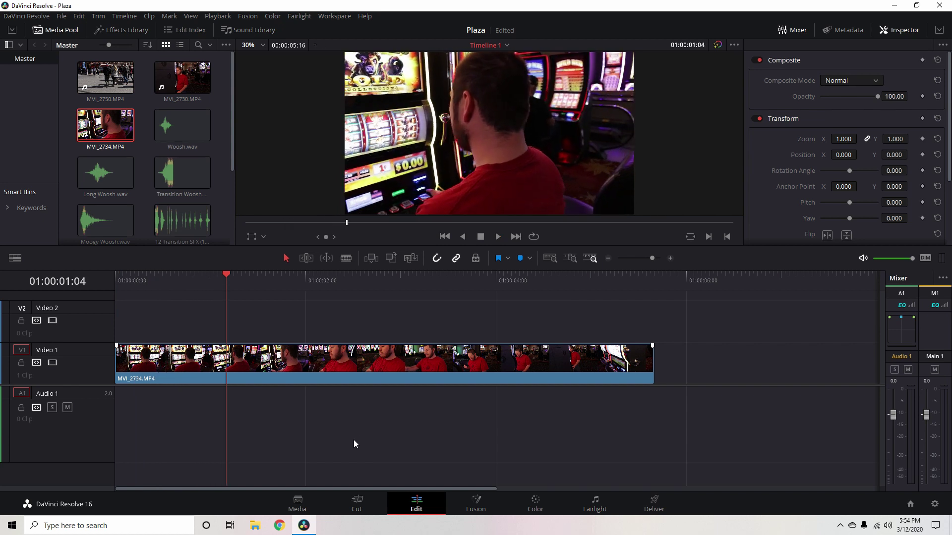
left_click(335, 379)
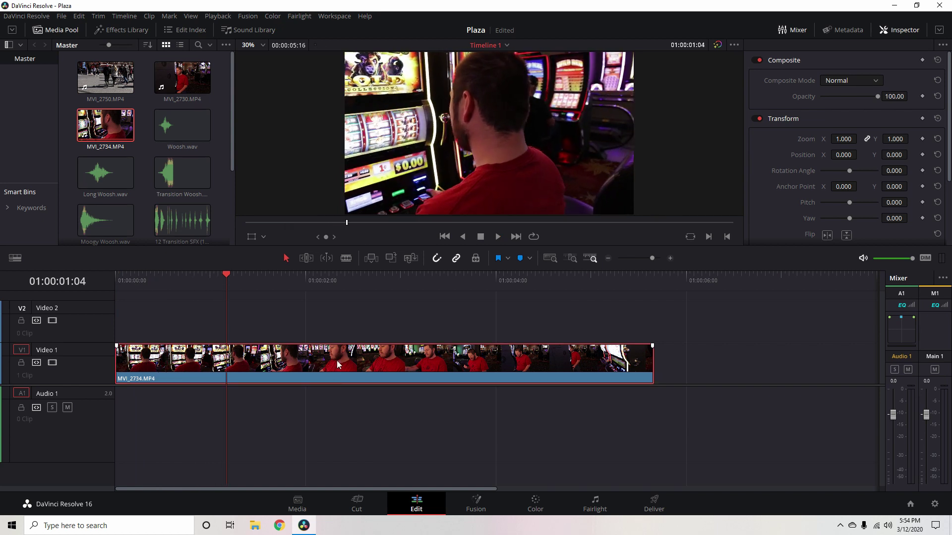
right_click(337, 365)
Show MVI_2734's retime curve and enable Retime Controls, revealing its 100% speed bar
left_click(371, 231)
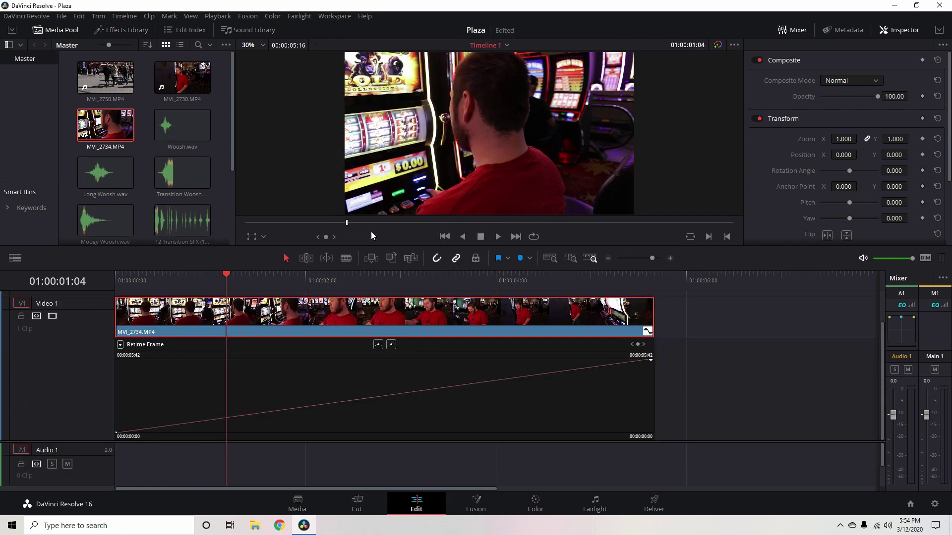
right_click(364, 326)
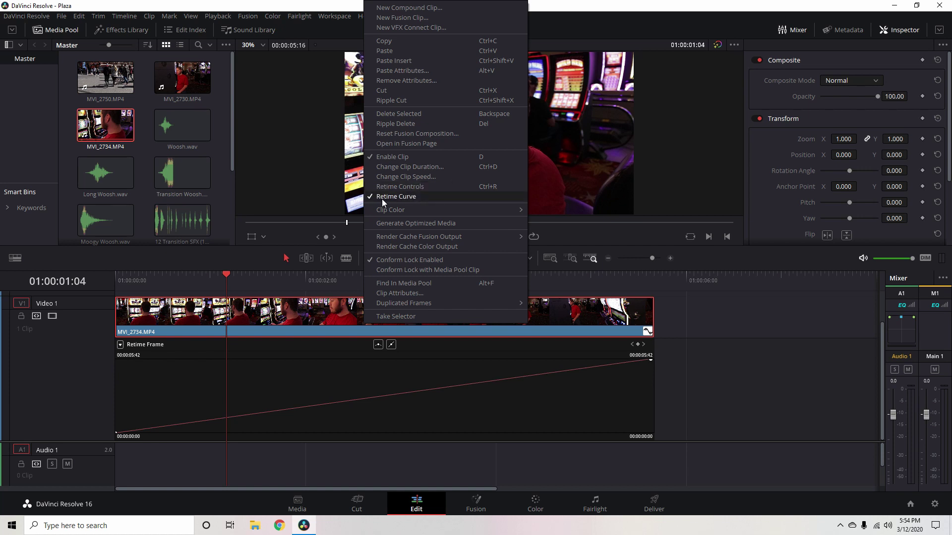
left_click(384, 186)
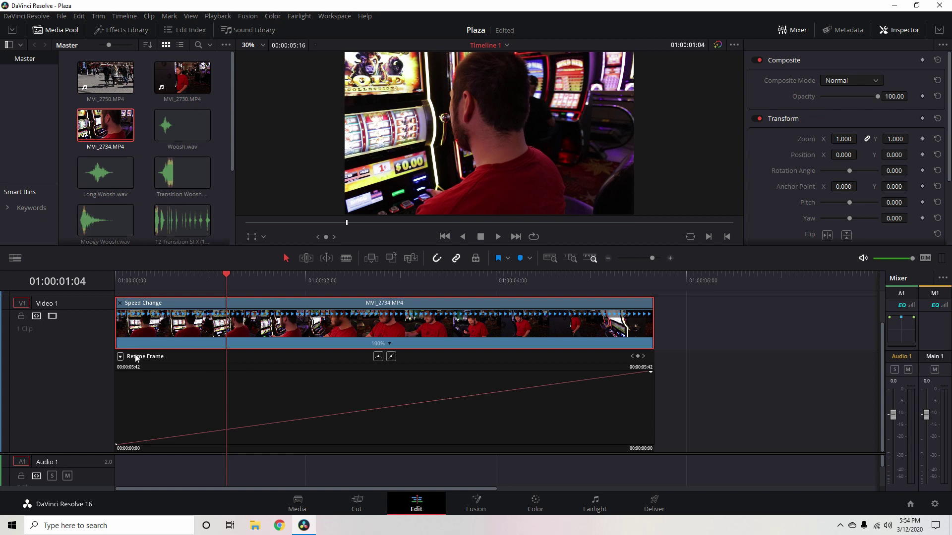
Switch the curve editor to the Retime Speed graph and expand its vertical range
left_click(120, 357)
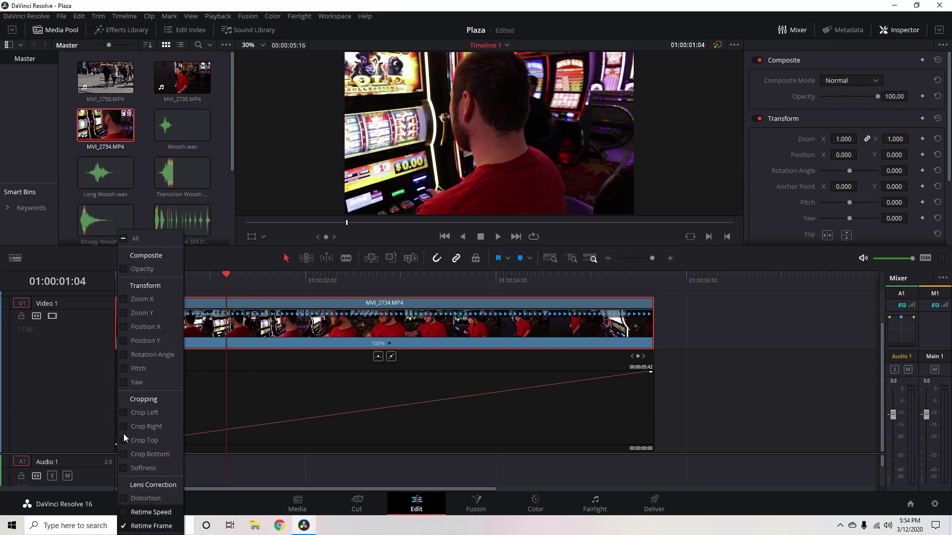
left_click(124, 514)
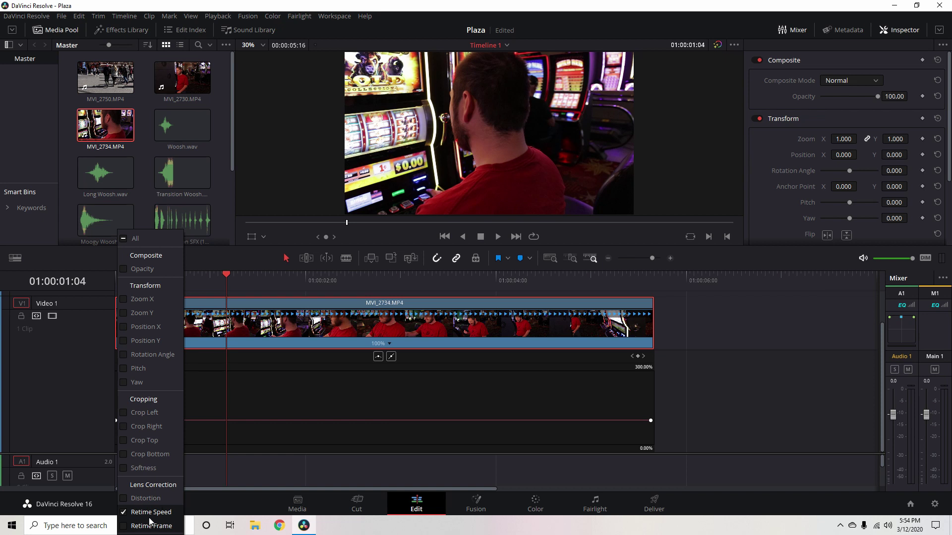
left_click(198, 471)
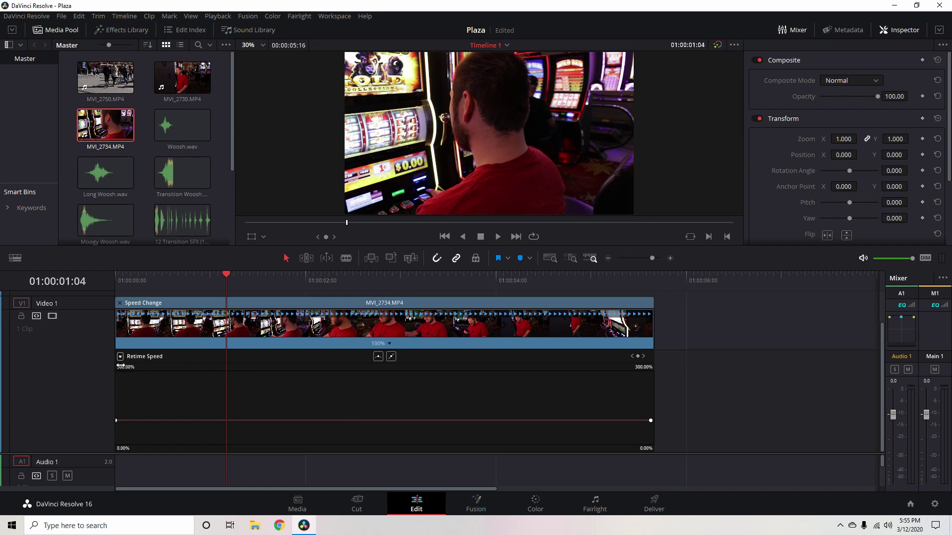
left_click_drag(120, 366, 131, 398)
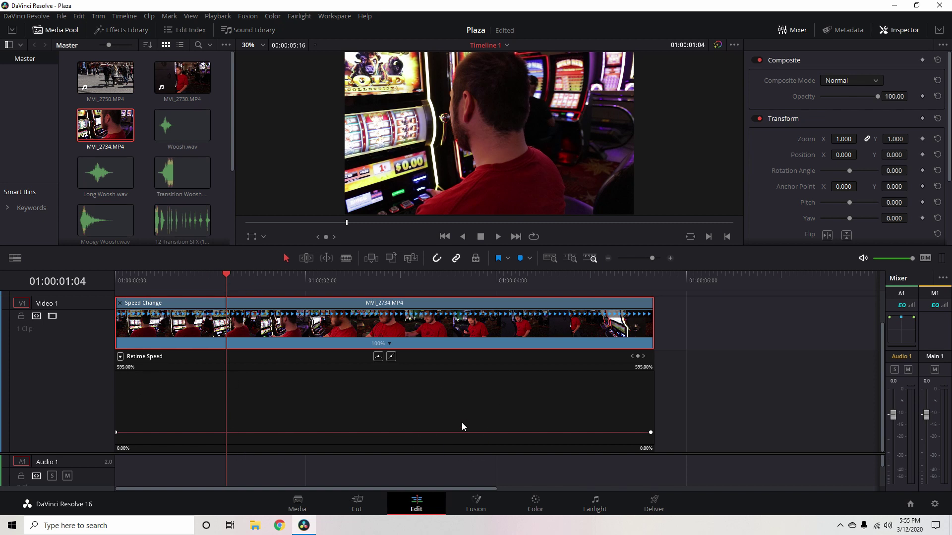
Add the first speed point at the playhead, then move the playhead to 01:00:03:05
left_click(389, 344)
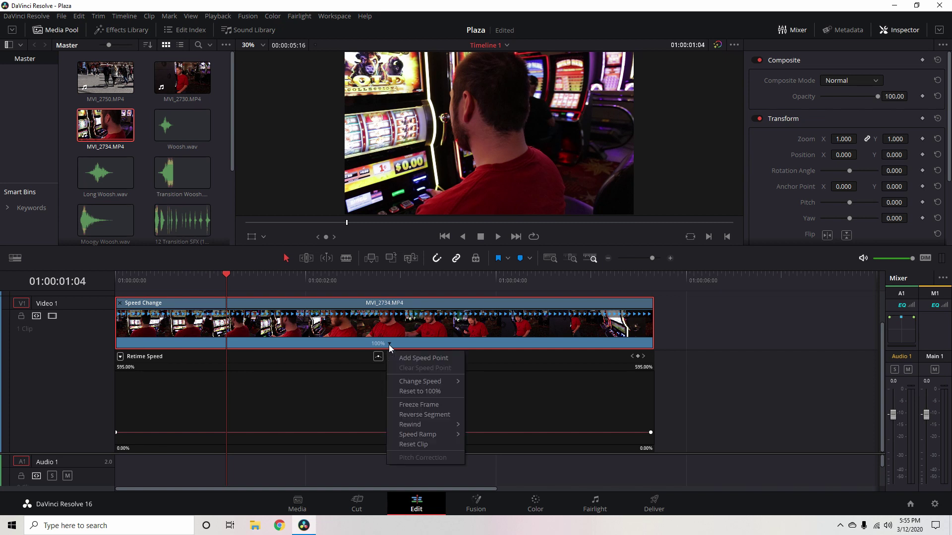
left_click(418, 358)
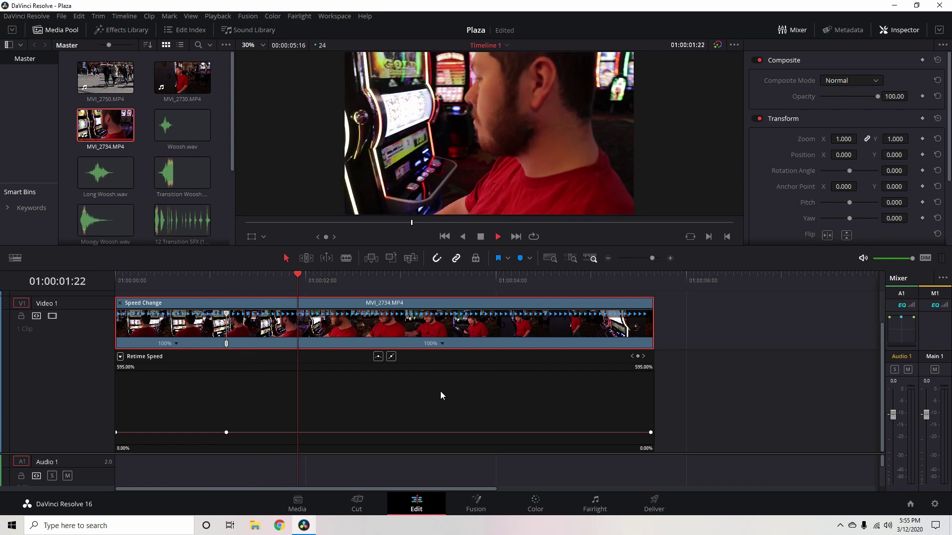
key("space")
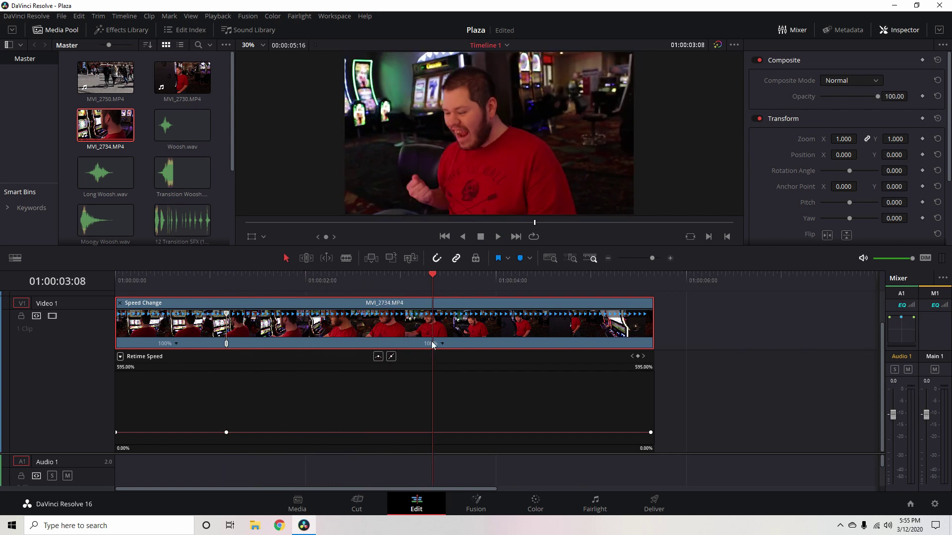
left_click_drag(432, 275, 418, 278)
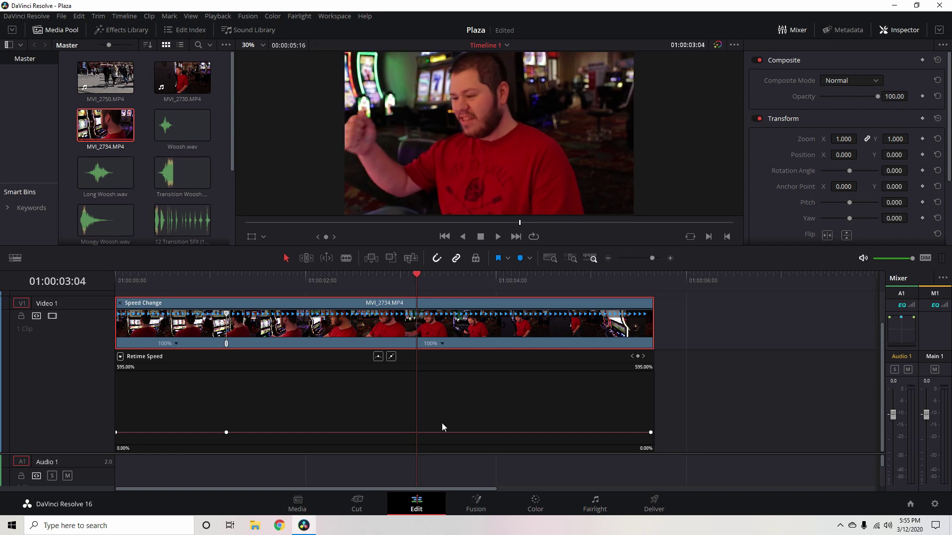
Add a second speed point there and raise the section between the points to 500%
left_click(442, 343)
left_click(465, 358)
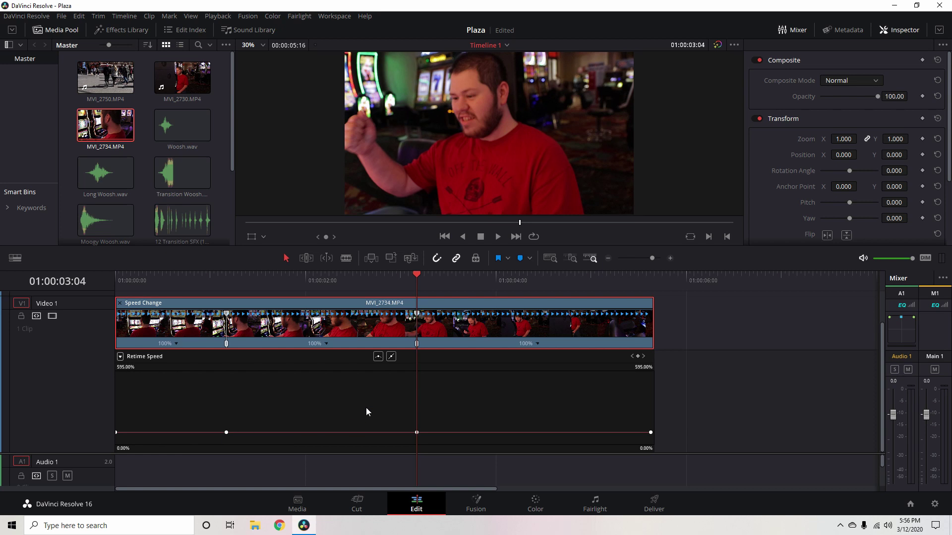
left_click_drag(416, 277, 206, 288)
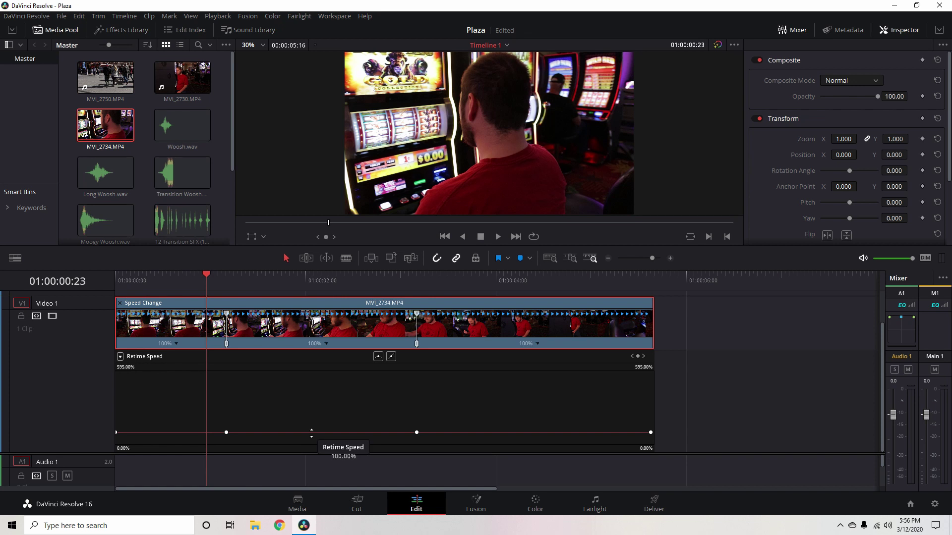
left_click_drag(298, 432, 286, 184)
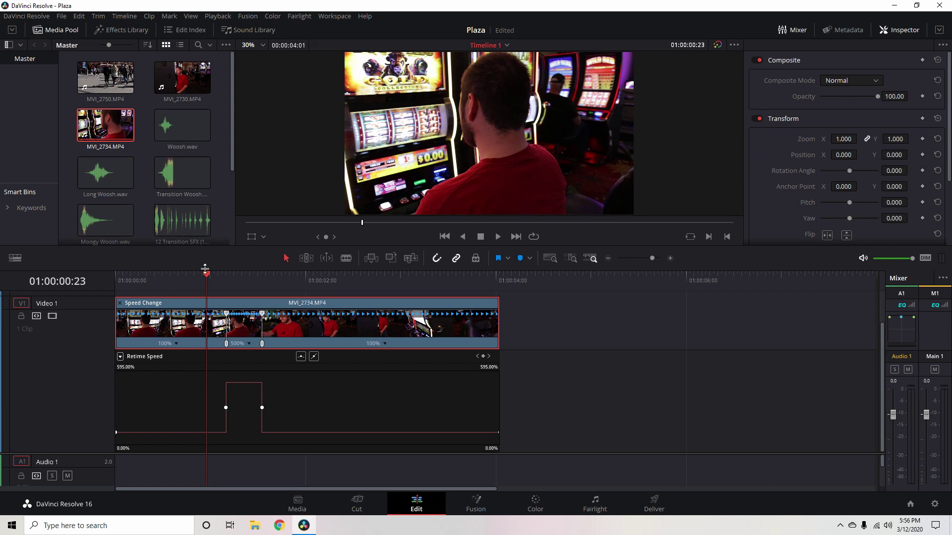
Play the 500% burst twice from the start, then park the playhead at 01:00:00:20
left_click_drag(204, 275, 115, 274)
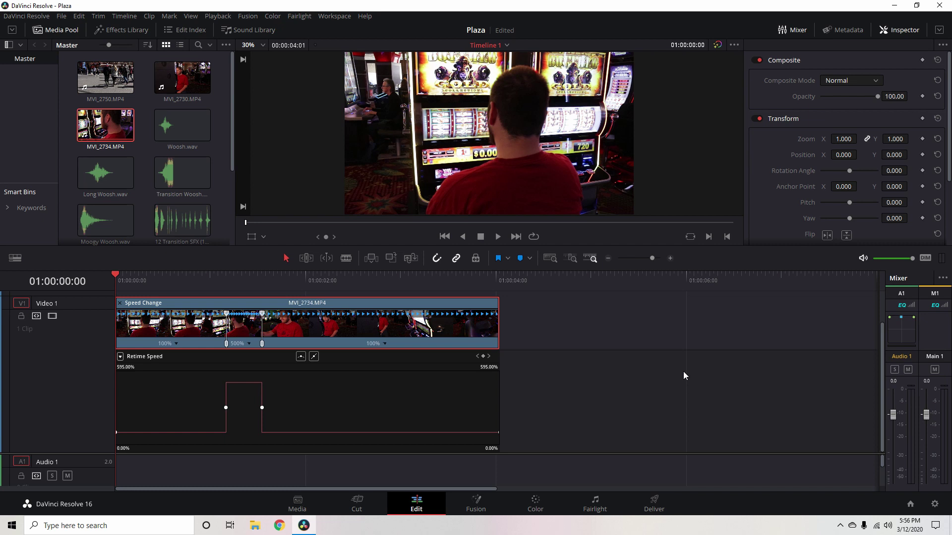
key("space")
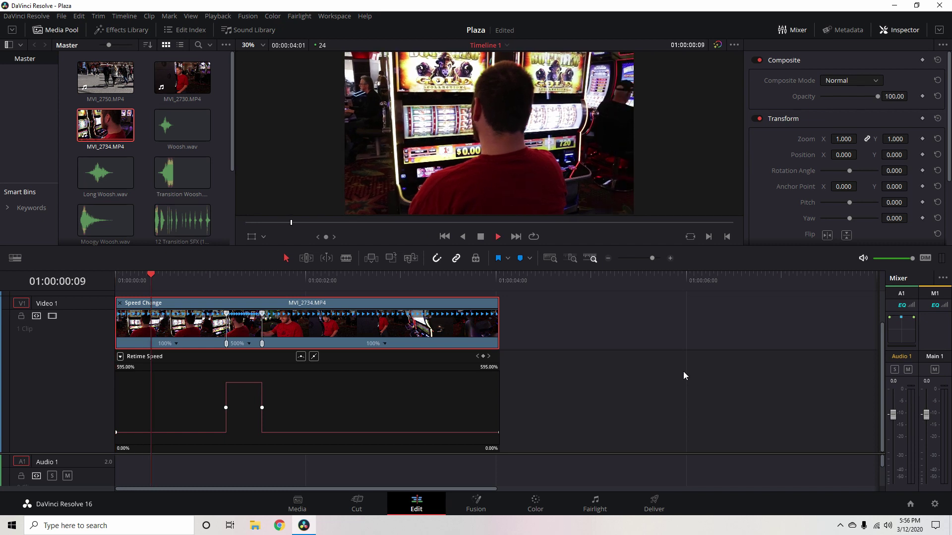
key("space")
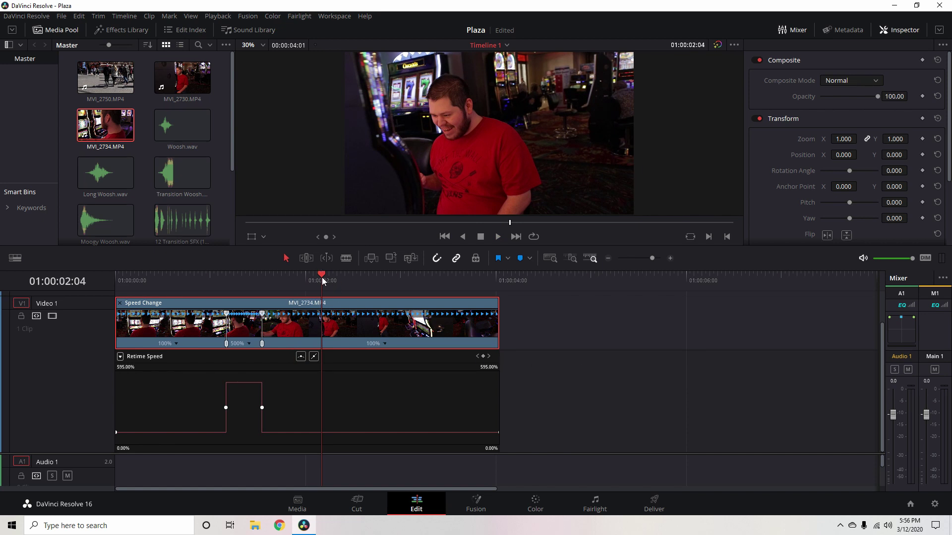
left_click_drag(323, 281, 118, 281)
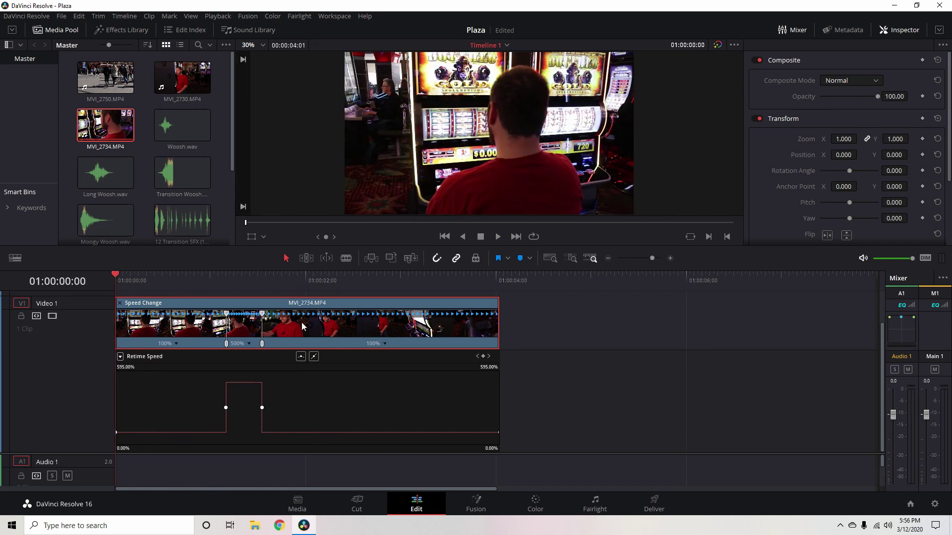
key("space")
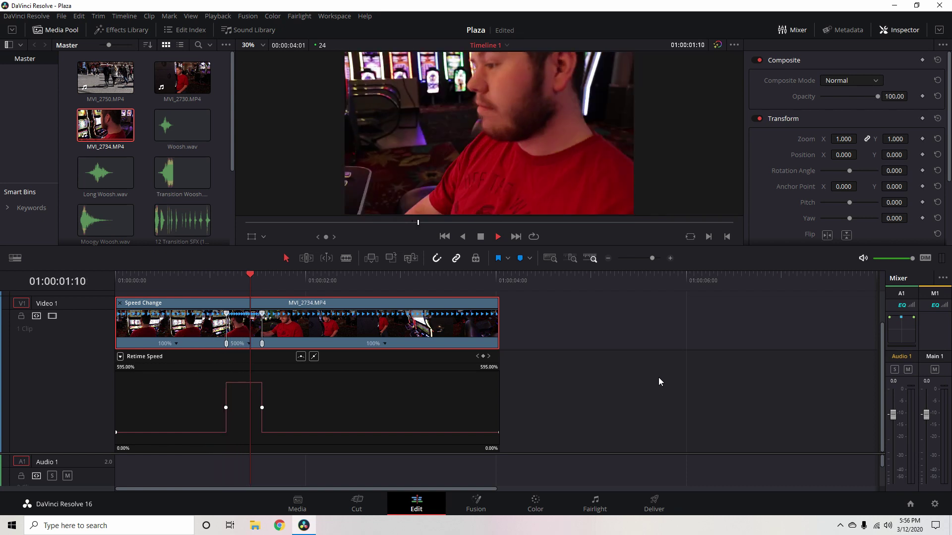
key("space")
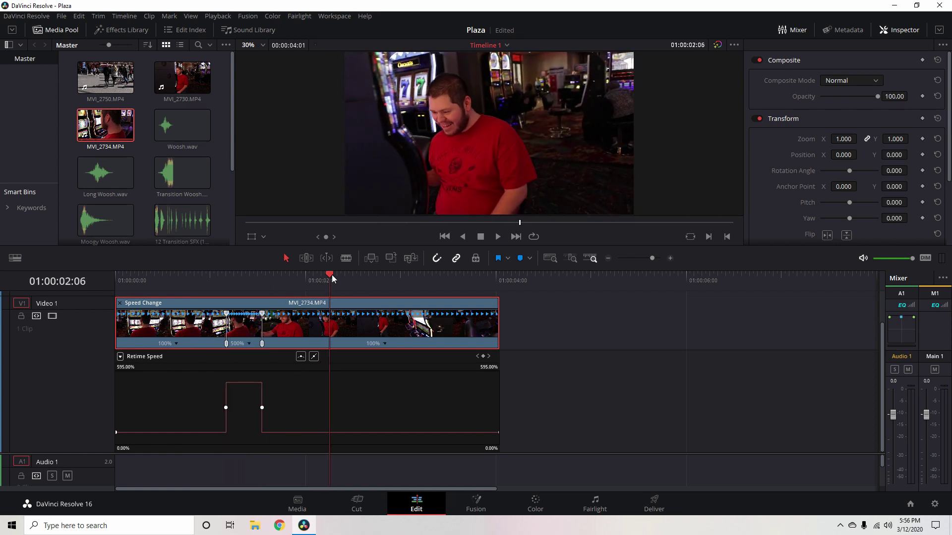
left_click_drag(332, 275, 194, 274)
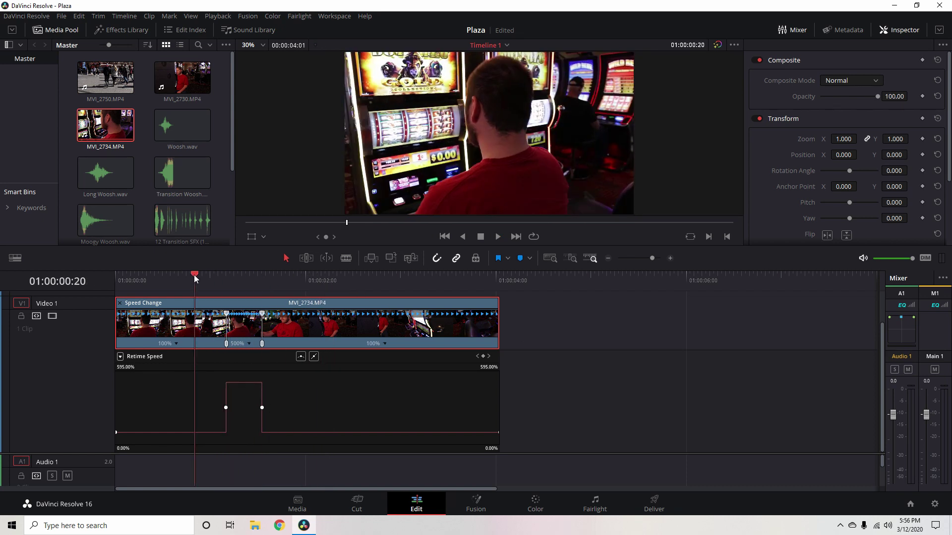
Smooth the keyframes at both ends of the 500% burst and play the ramp from the start
left_click(226, 407)
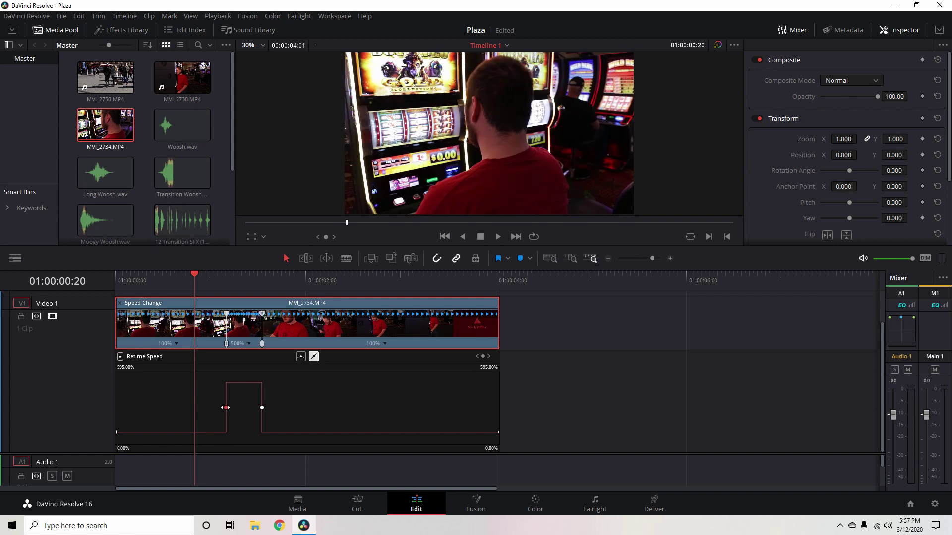
left_click(299, 358)
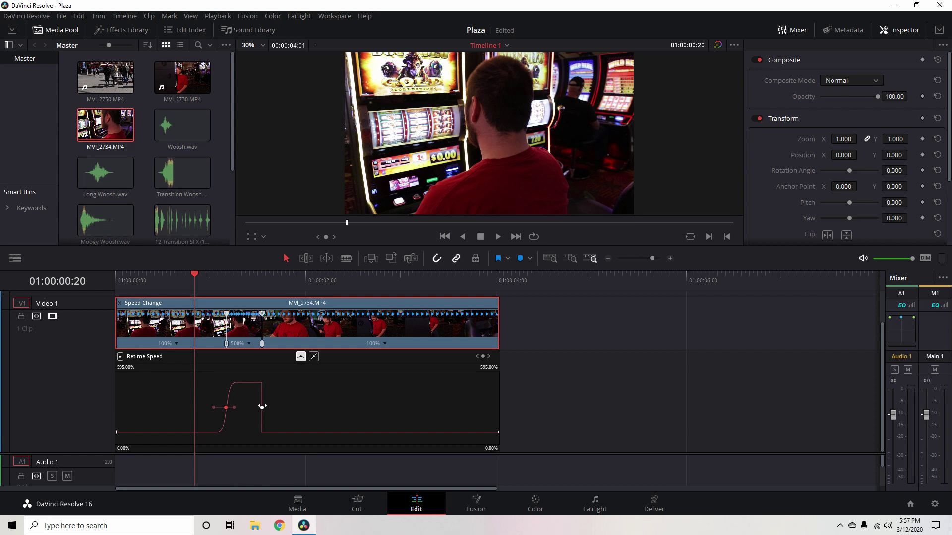
left_click(262, 408)
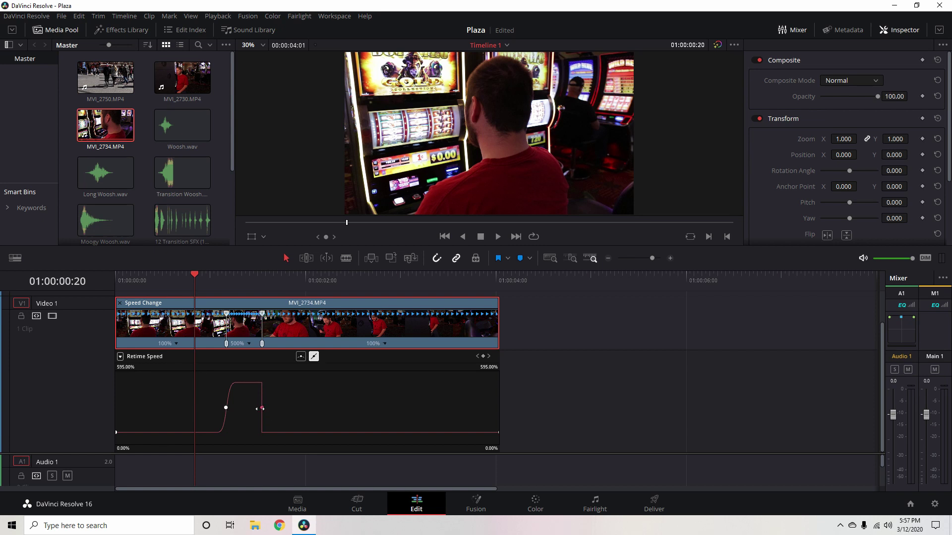
left_click(300, 358)
left_click_drag(194, 277, 125, 278)
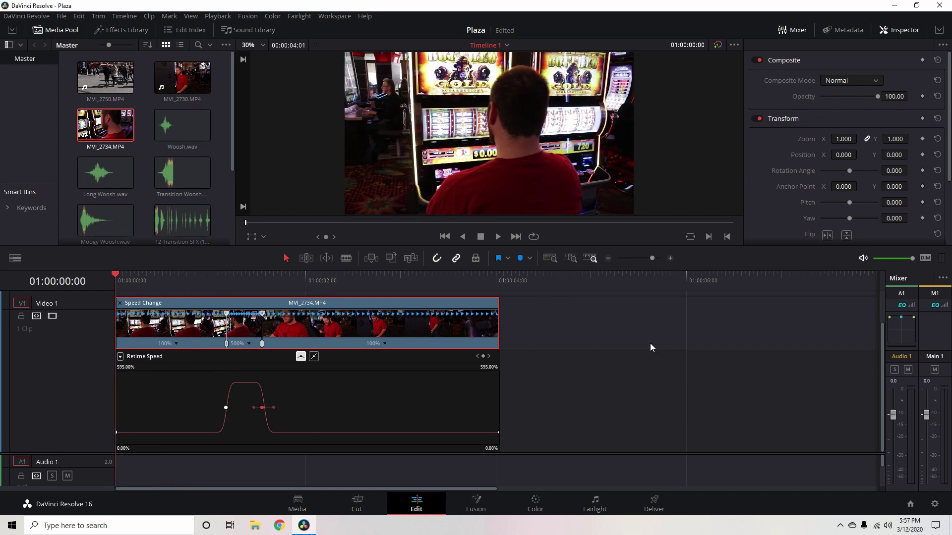
key("space")
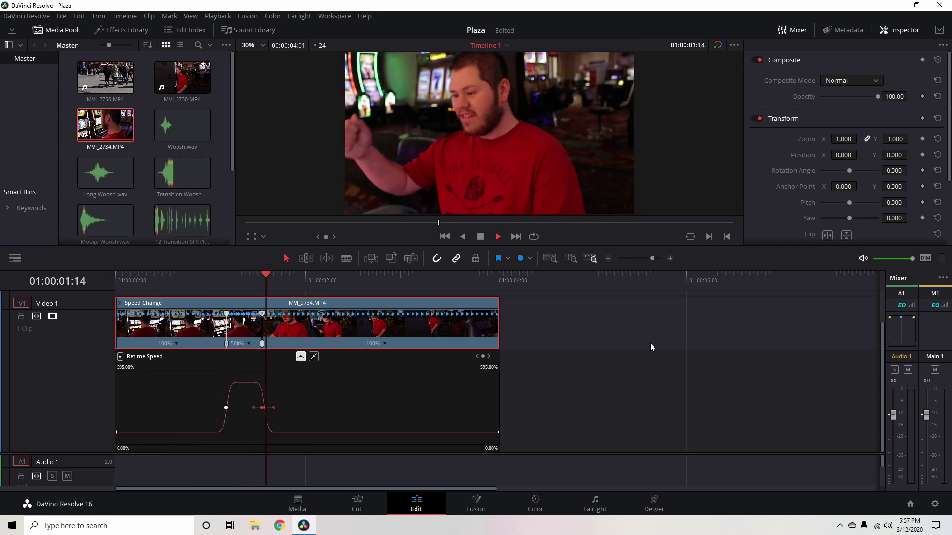
key("space")
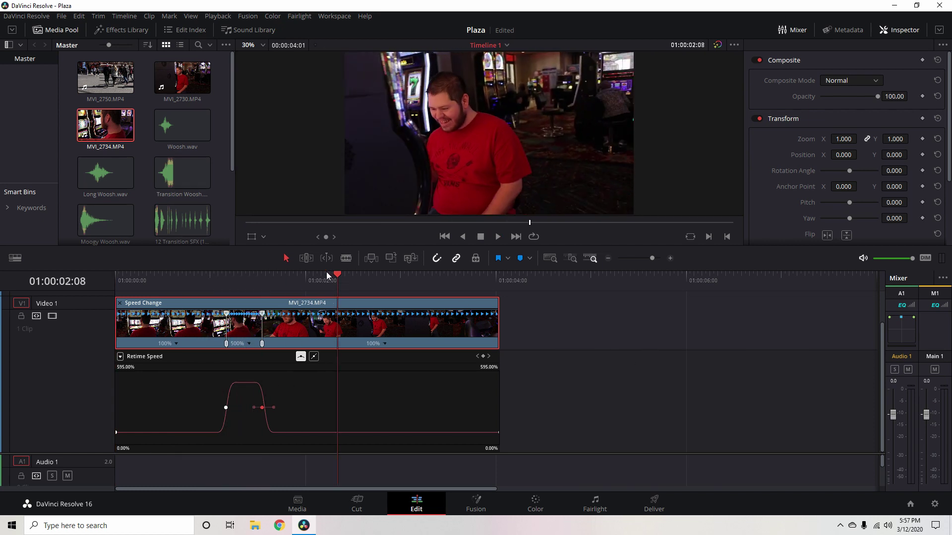
Drag the ease-in handle outward to lengthen the ramp into the burst, then replay it
left_click_drag(342, 276, 162, 276)
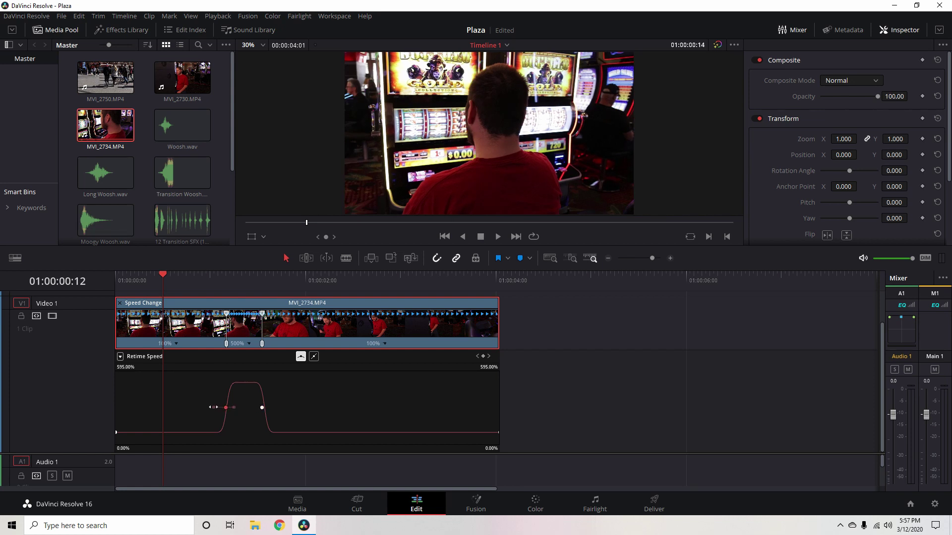
left_click_drag(214, 407, 197, 407)
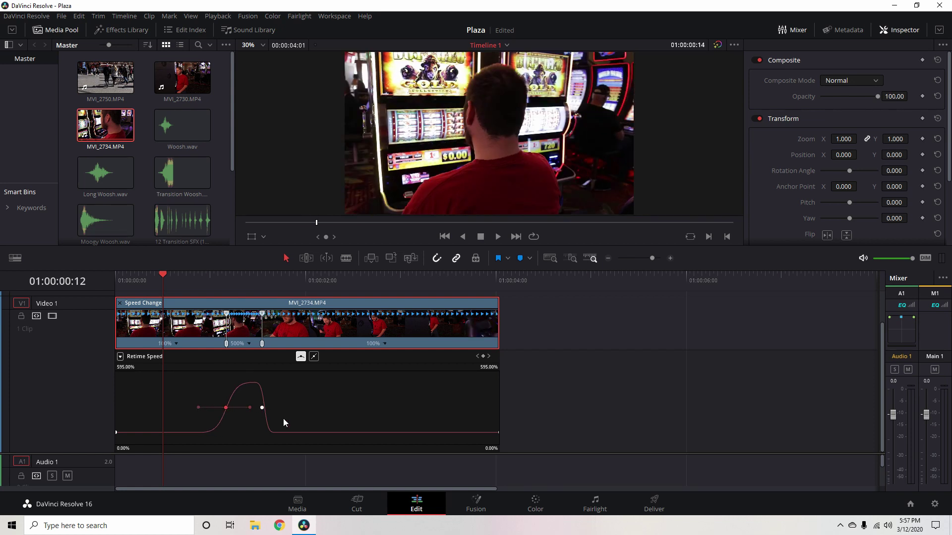
left_click(262, 408)
left_click_drag(159, 275, 115, 277)
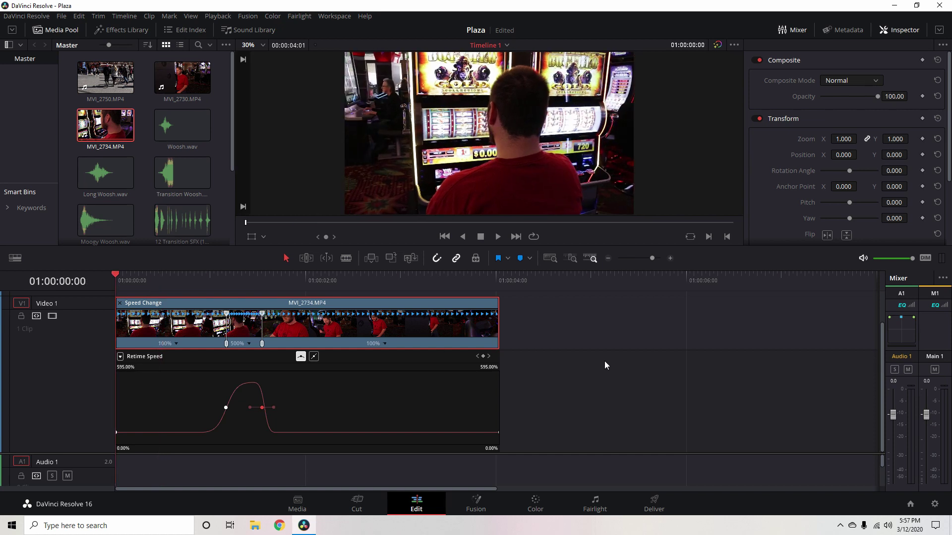
key("space")
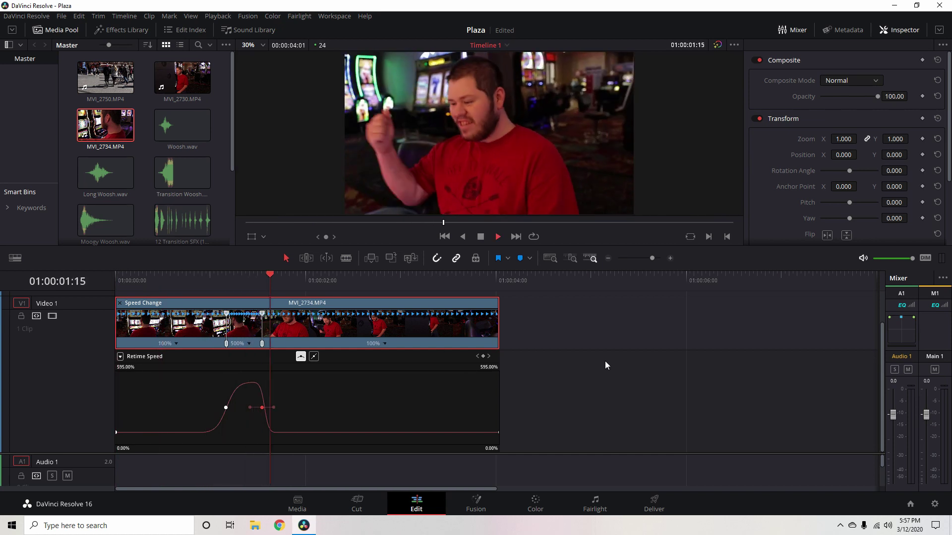
key("space")
Replay the eased ramp from the start, then preview the section after the burst from 01:00:01:18
left_click_drag(348, 274, 102, 287)
key("space")
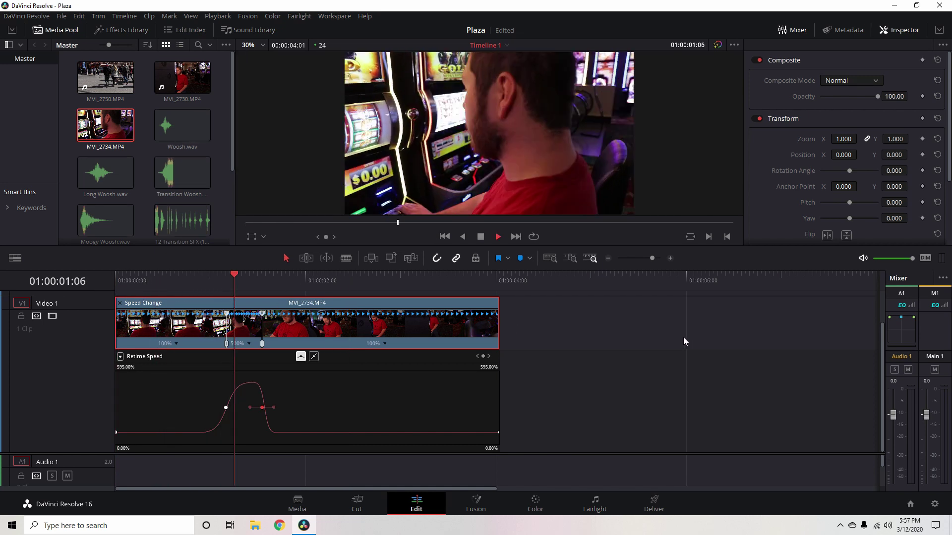
key("space")
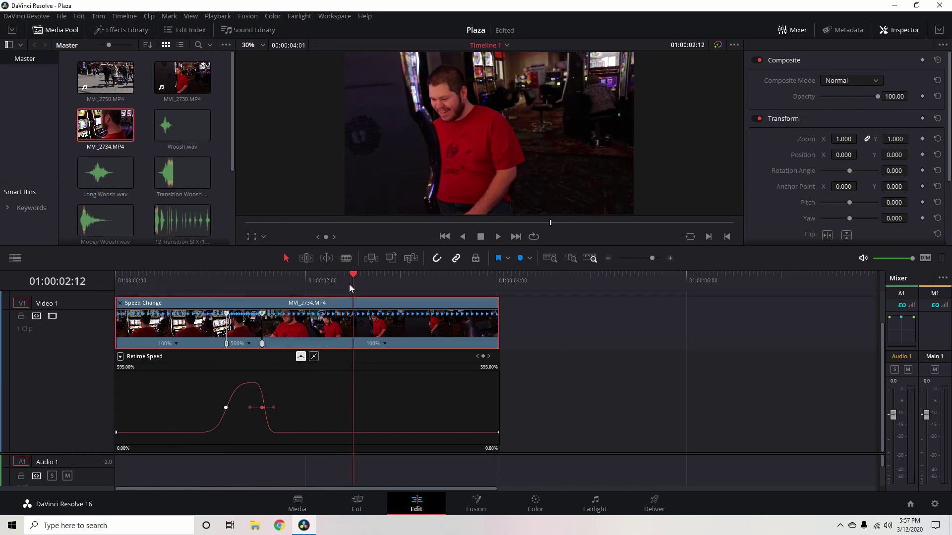
left_click_drag(350, 276, 283, 281)
key("space")
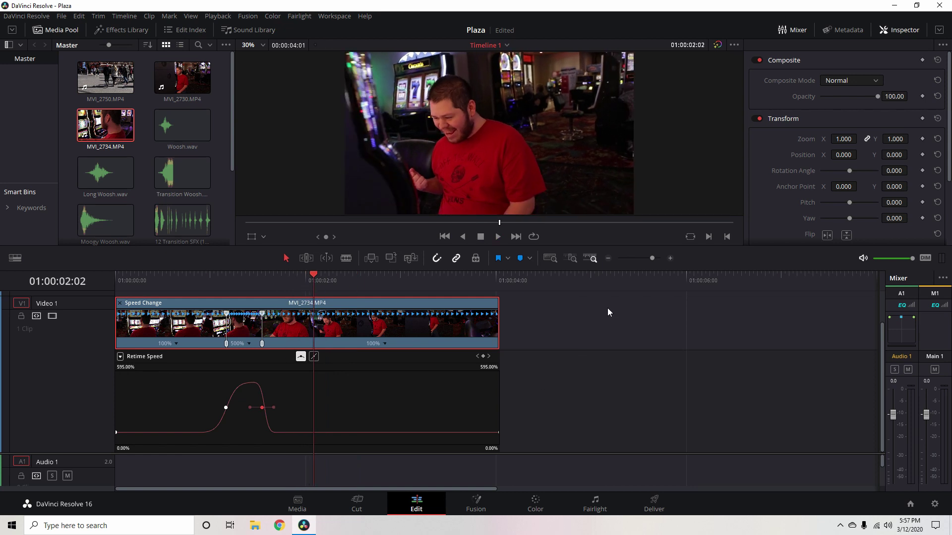
Add two speed points after the 500% burst, then return the playhead to the cheering moment
right_click(383, 351)
left_click(415, 362)
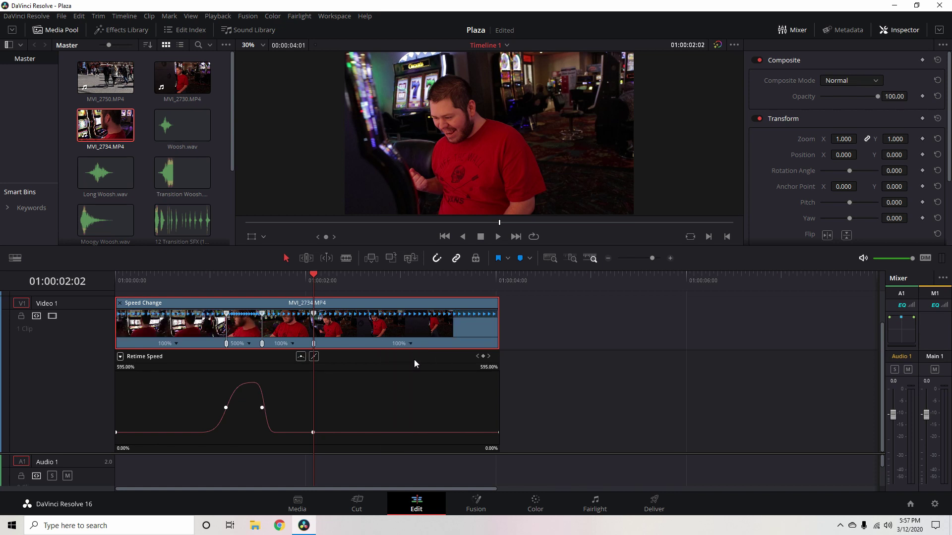
key("space")
key("space")
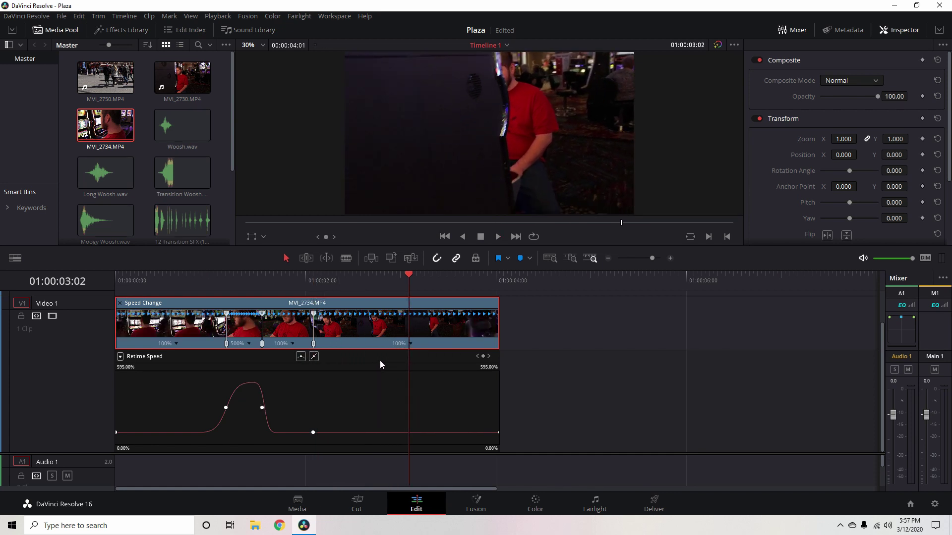
left_click(413, 344)
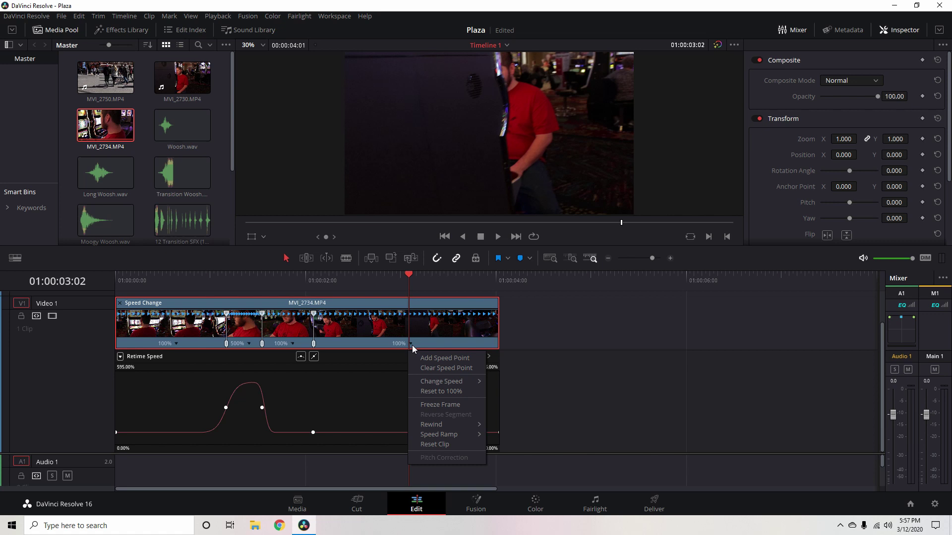
left_click(438, 359)
left_click_drag(410, 276, 286, 278)
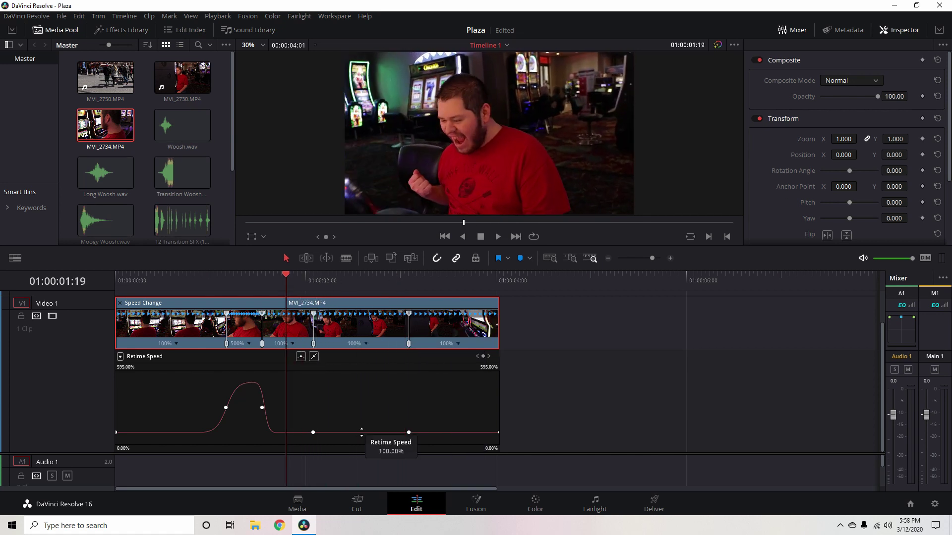
Drag the new section's speed down to about 52% and play it back
left_click_drag(361, 432, 359, 439)
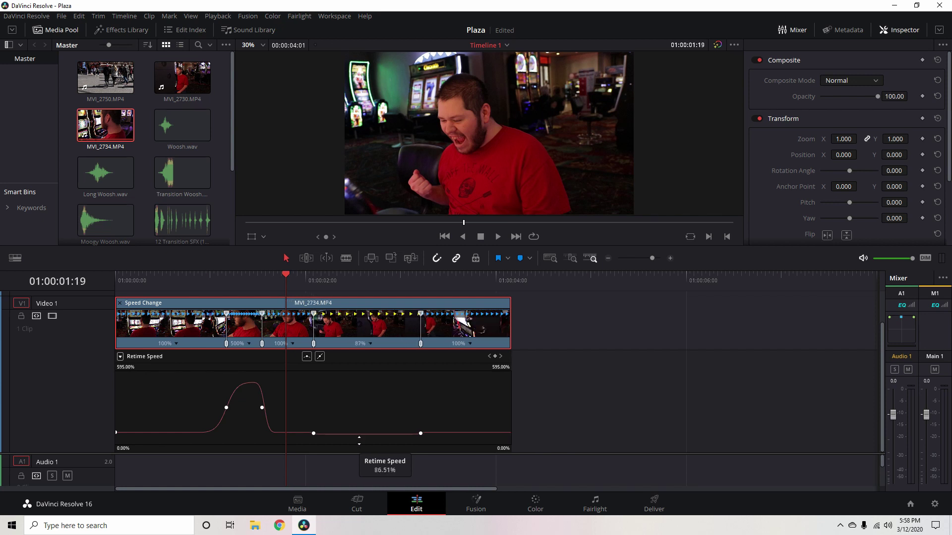
left_click_drag(359, 441, 365, 463)
key("space")
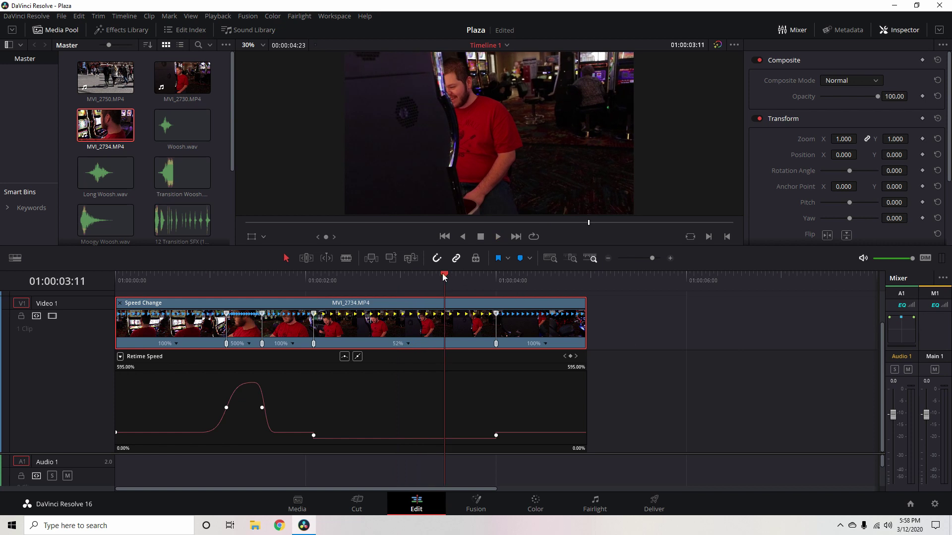
Smooth the speed curve at both keyframes bounding the 52% slow-motion section
left_click_drag(451, 282, 282, 281)
left_click(313, 436)
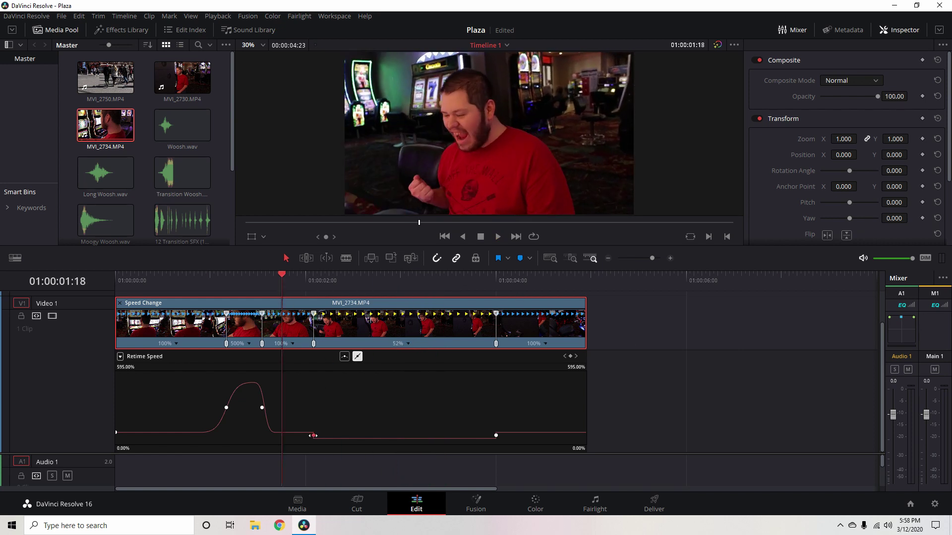
left_click(345, 357)
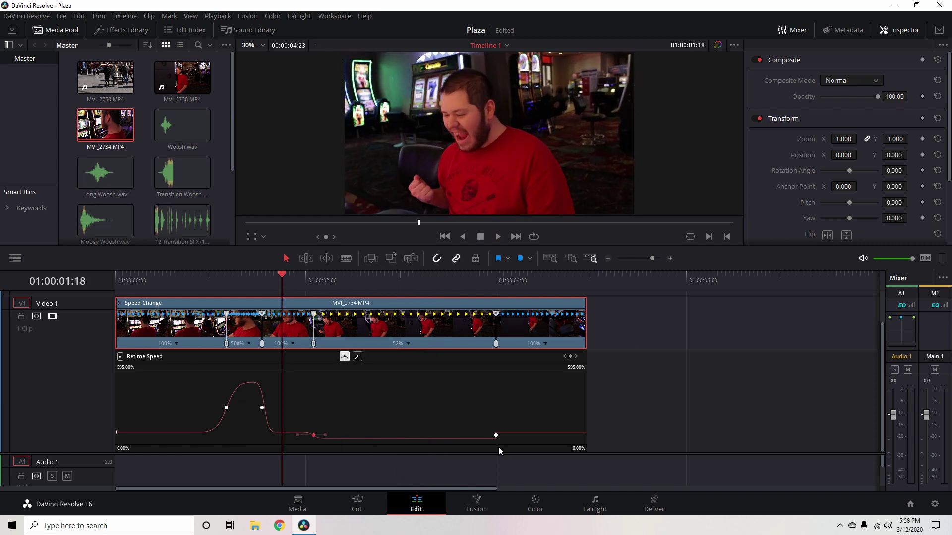
left_click(496, 435)
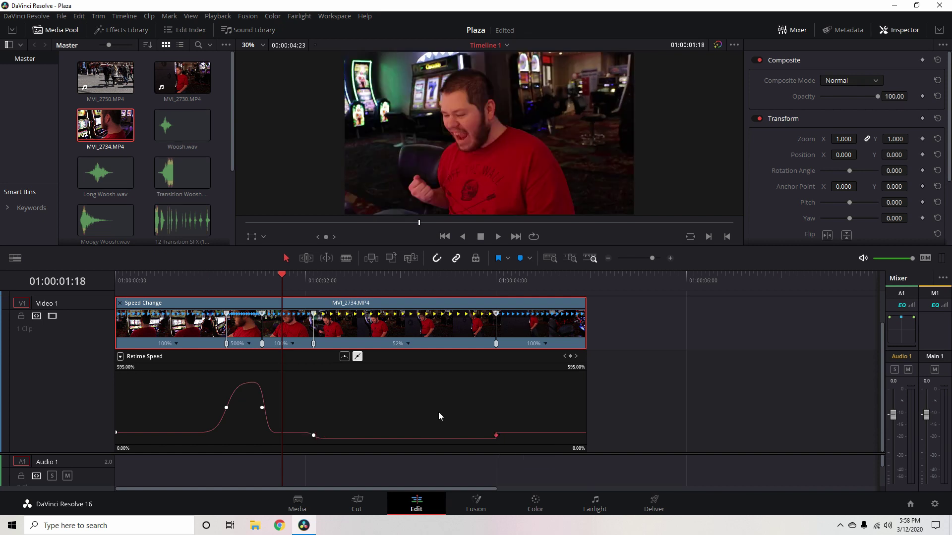
left_click(344, 356)
Preview the eased slow motion, then play the full speed ramp from the clip start
key("space")
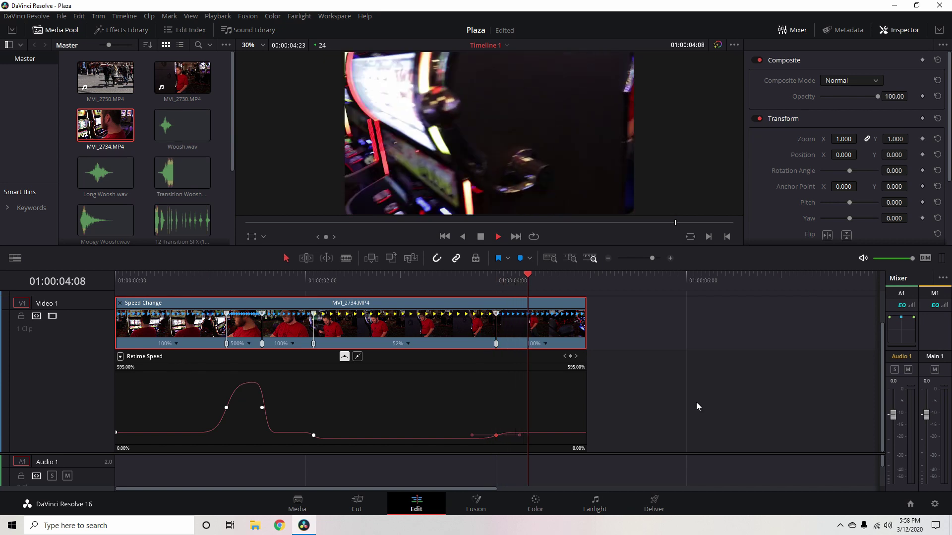
key("space")
left_click_drag(551, 275, 116, 291)
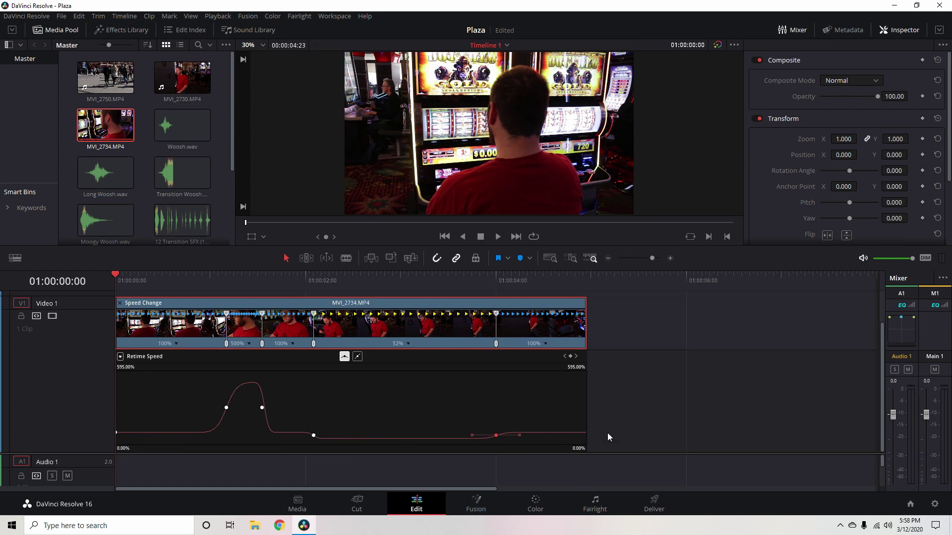
key("space")
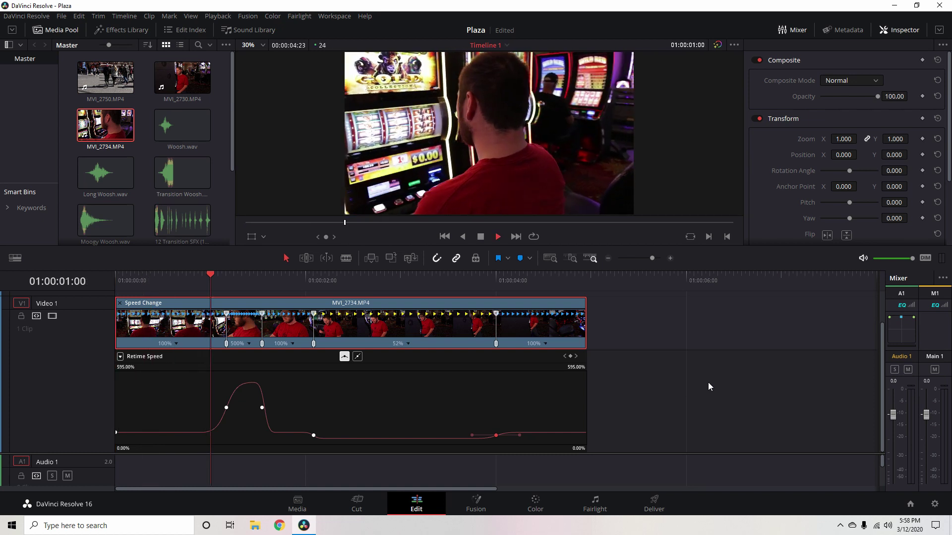